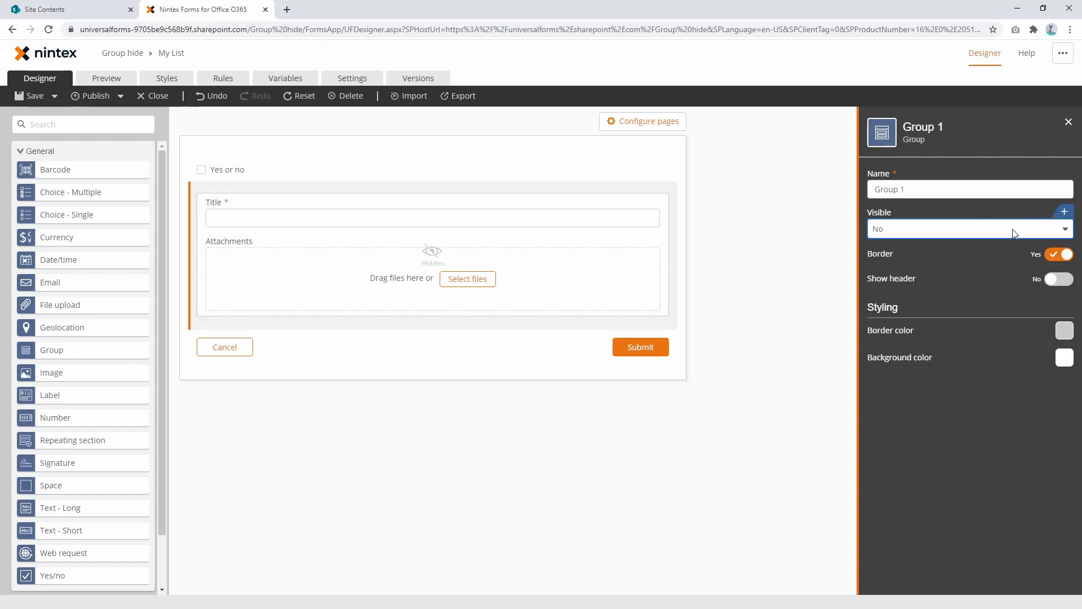
Step: Set Group 1's visibility to Yes and select the Attachments control inside the group
{"action": "left_click", "coordinate": [936, 245]}
{"action": "left_click", "coordinate": [308, 218]}
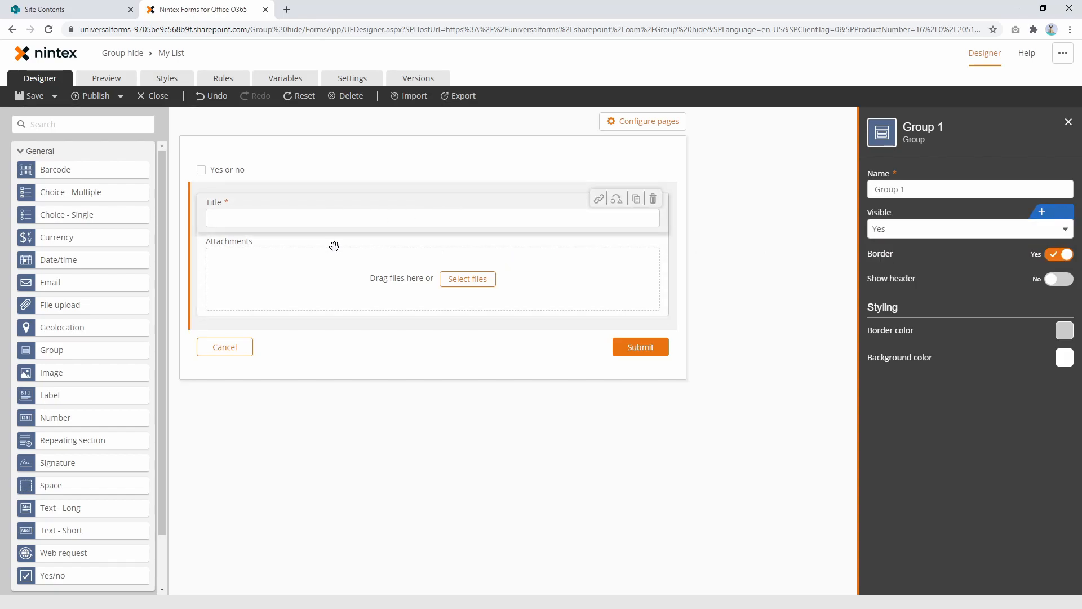
{"action": "left_click", "coordinate": [329, 251]}
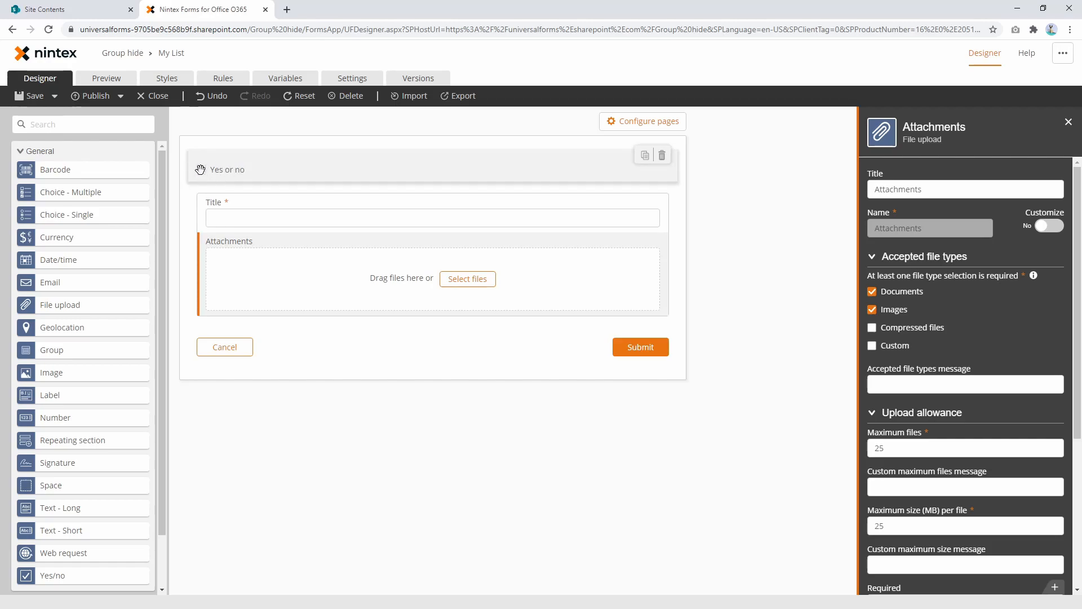
Step: Add a new form rule named "Hide group"
{"action": "left_click", "coordinate": [225, 82]}
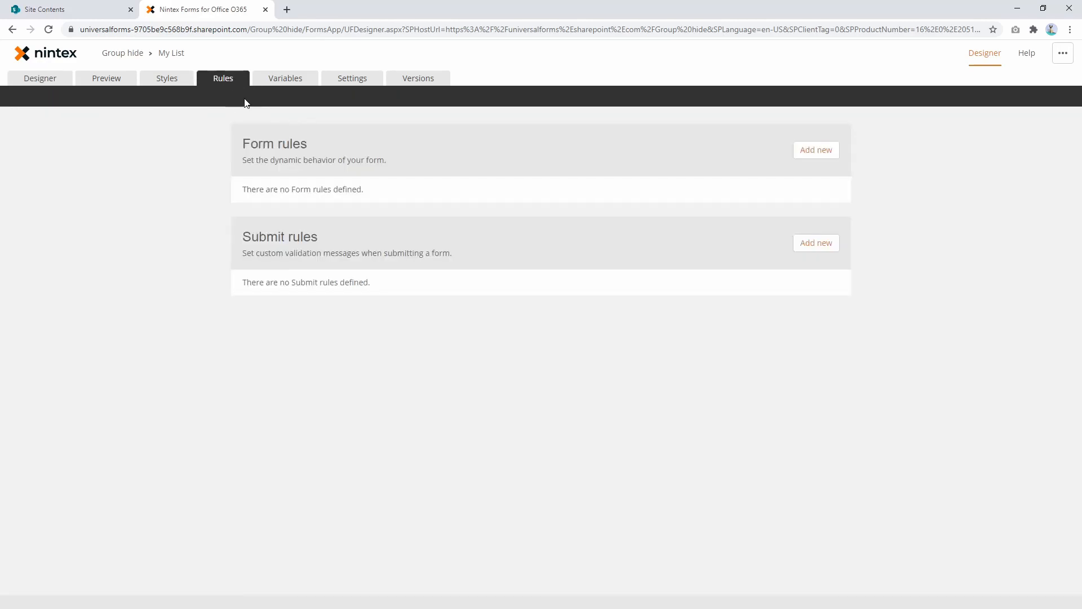
{"action": "left_click", "coordinate": [824, 153]}
{"action": "left_click", "coordinate": [358, 196]}
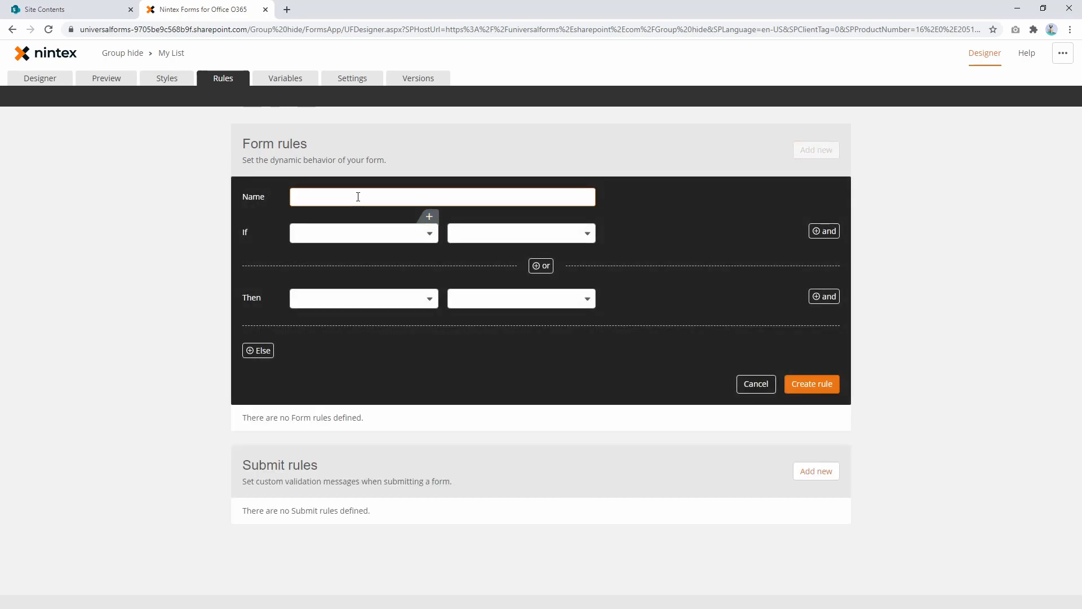
{"action": "type", "text": "Hide group"}
Step: Set the Hide group rule's If condition to the Yes or no control with the operator Is Yes
{"action": "left_click", "coordinate": [375, 231]}
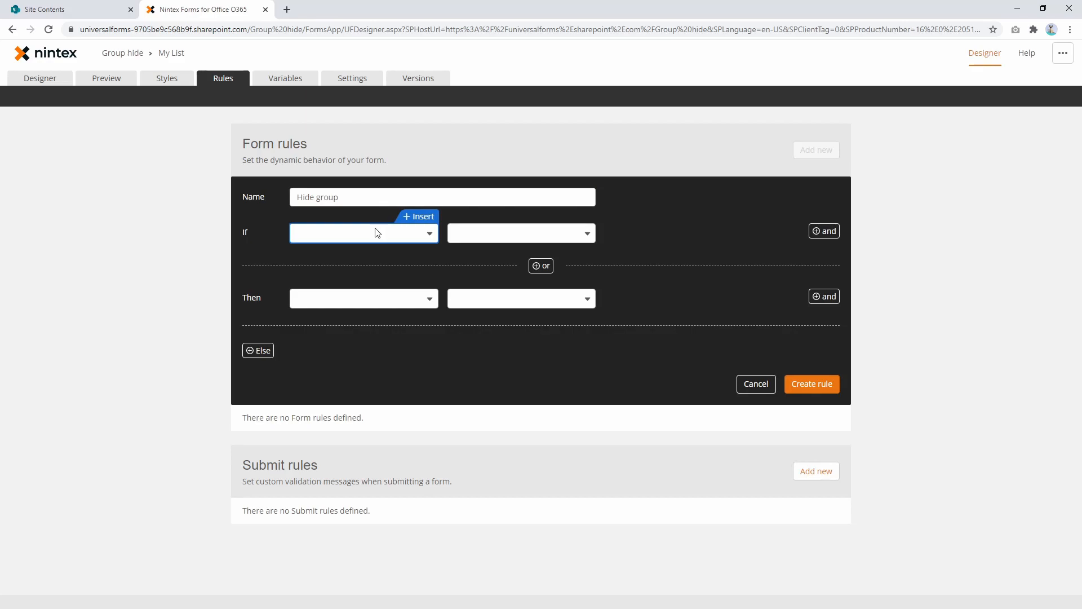
{"action": "left_click", "coordinate": [376, 234]}
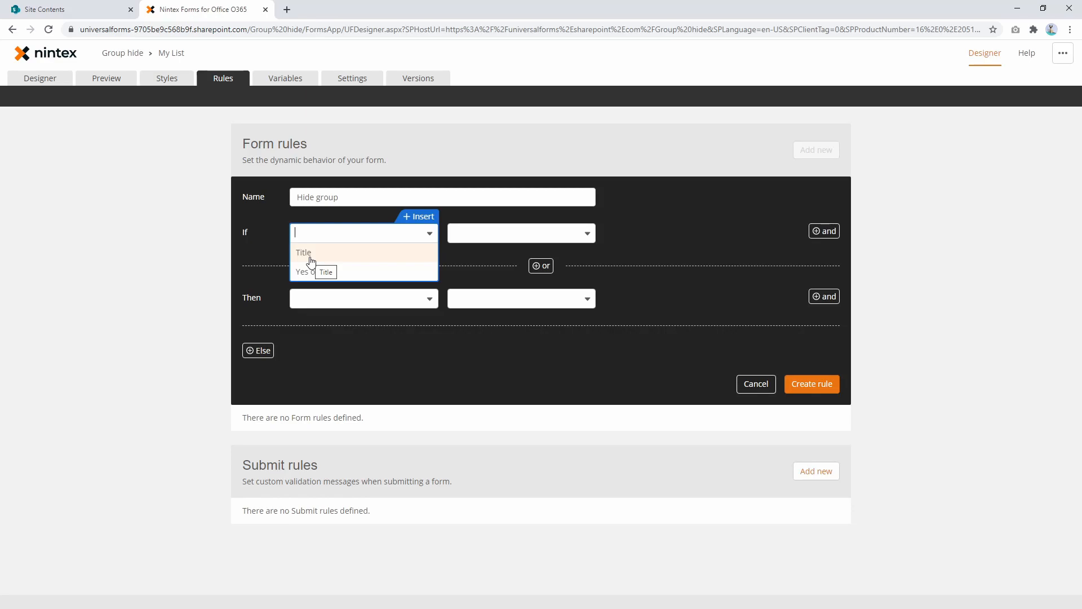
{"action": "left_click", "coordinate": [349, 269]}
{"action": "left_click", "coordinate": [500, 234]}
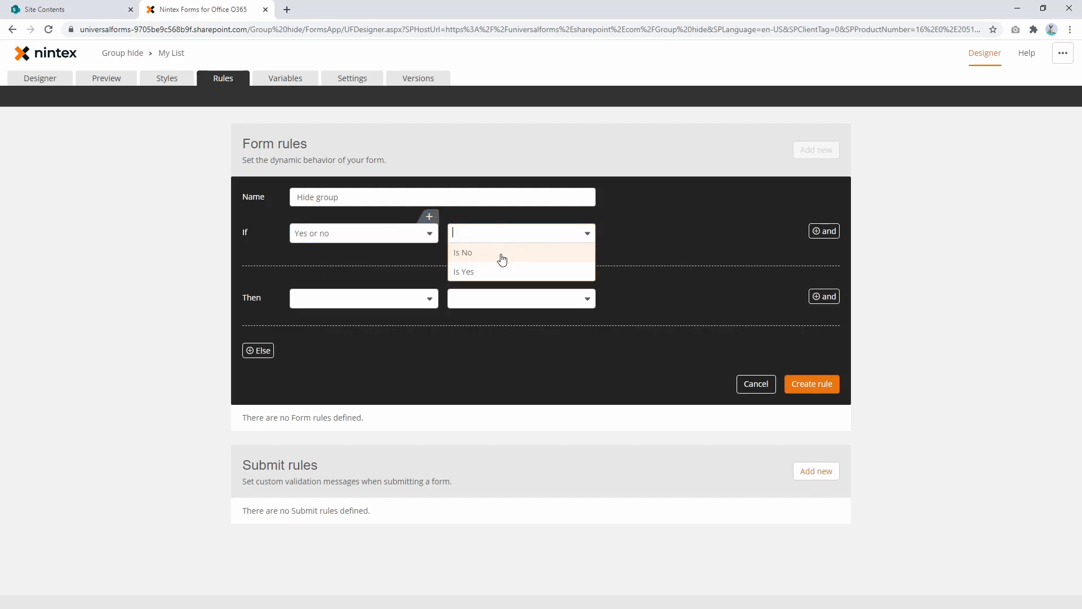
{"action": "left_click", "coordinate": [494, 273]}
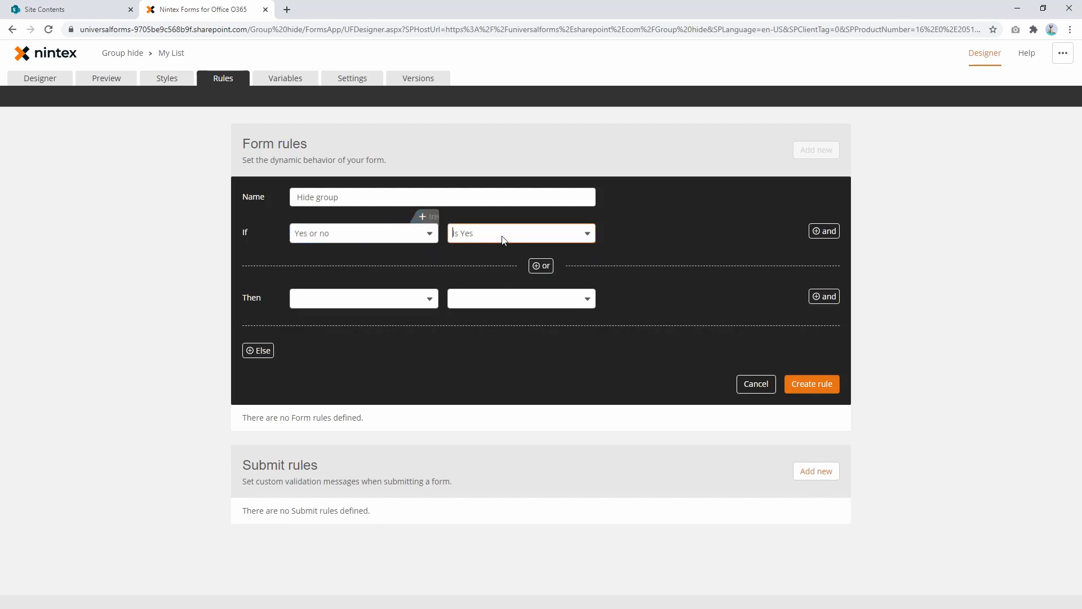
Step: Set Group 1 as the target of the rule's Then action and add an Else action that also targets Group 1
{"action": "left_click", "coordinate": [397, 306]}
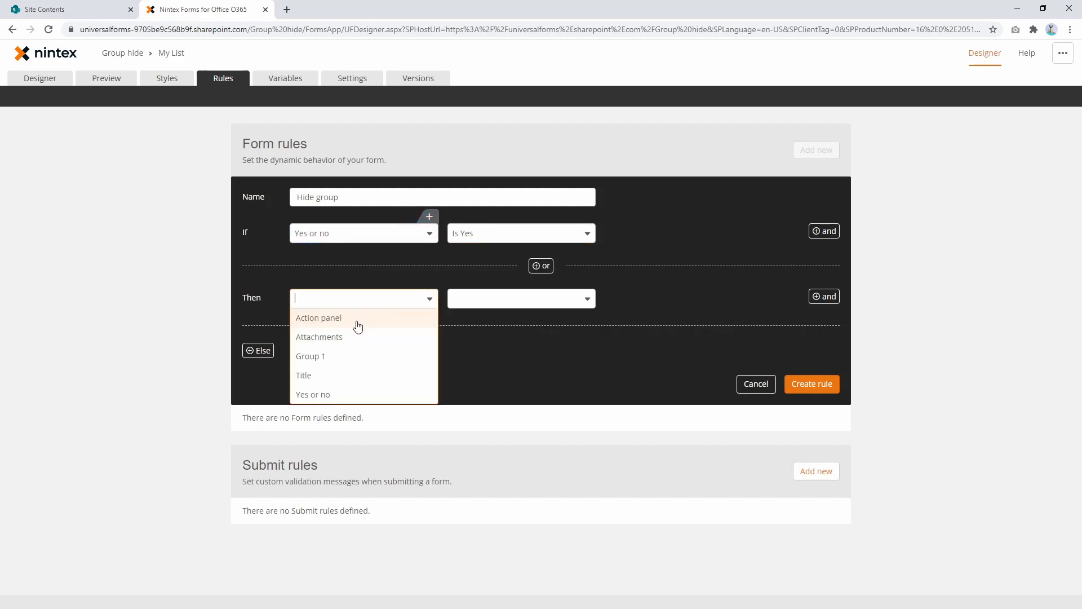
{"action": "left_click", "coordinate": [349, 357]}
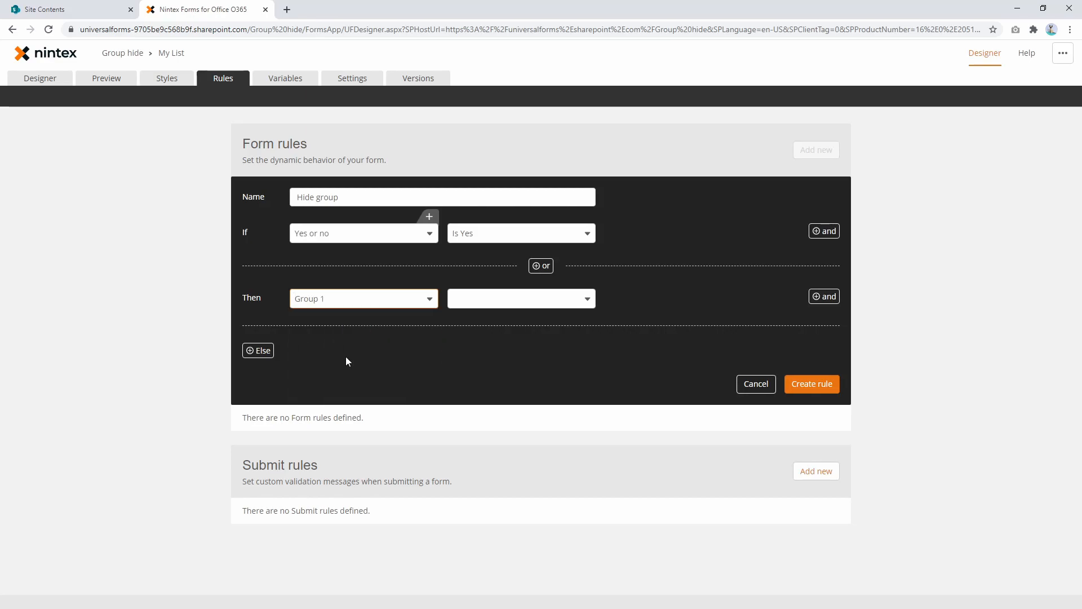
{"action": "left_click", "coordinate": [273, 353]}
{"action": "left_click", "coordinate": [346, 353]}
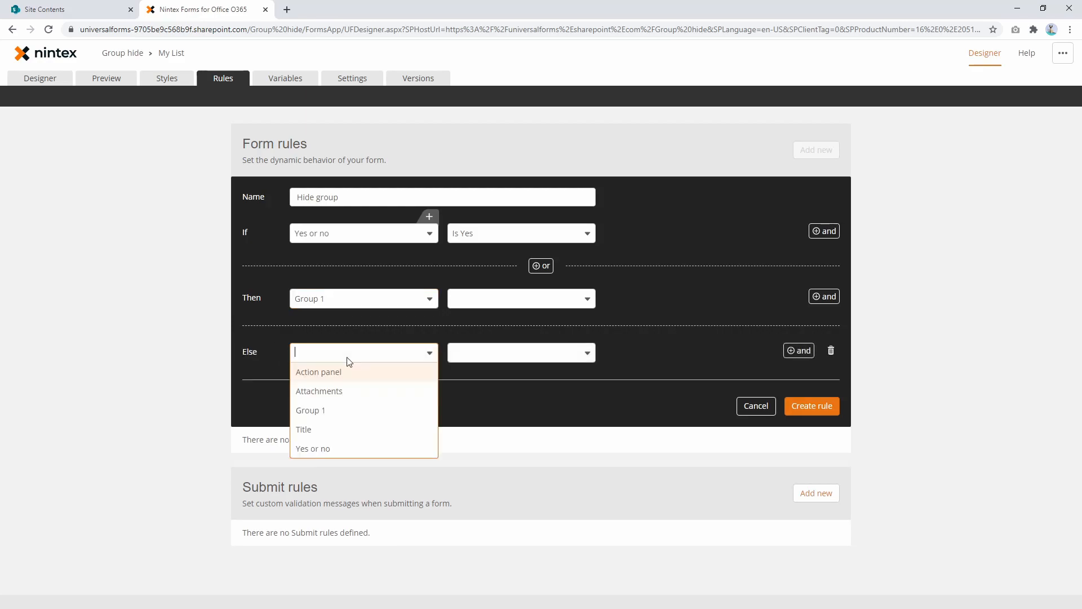
{"action": "left_click", "coordinate": [341, 416]}
Step: Make the rule set Group 1's Visible property to Yes under Then and No under Else, and create the rule
{"action": "left_click", "coordinate": [485, 299]}
{"action": "left_click", "coordinate": [488, 356]}
{"action": "left_click", "coordinate": [488, 353]}
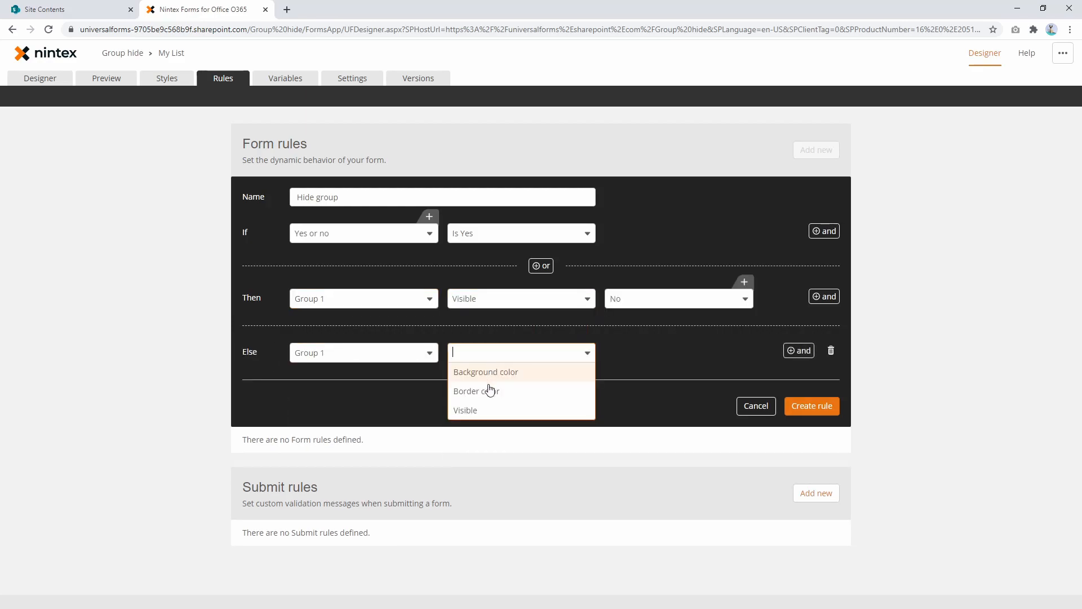
{"action": "left_click", "coordinate": [491, 410]}
{"action": "left_click", "coordinate": [659, 300]}
{"action": "left_click", "coordinate": [649, 317]}
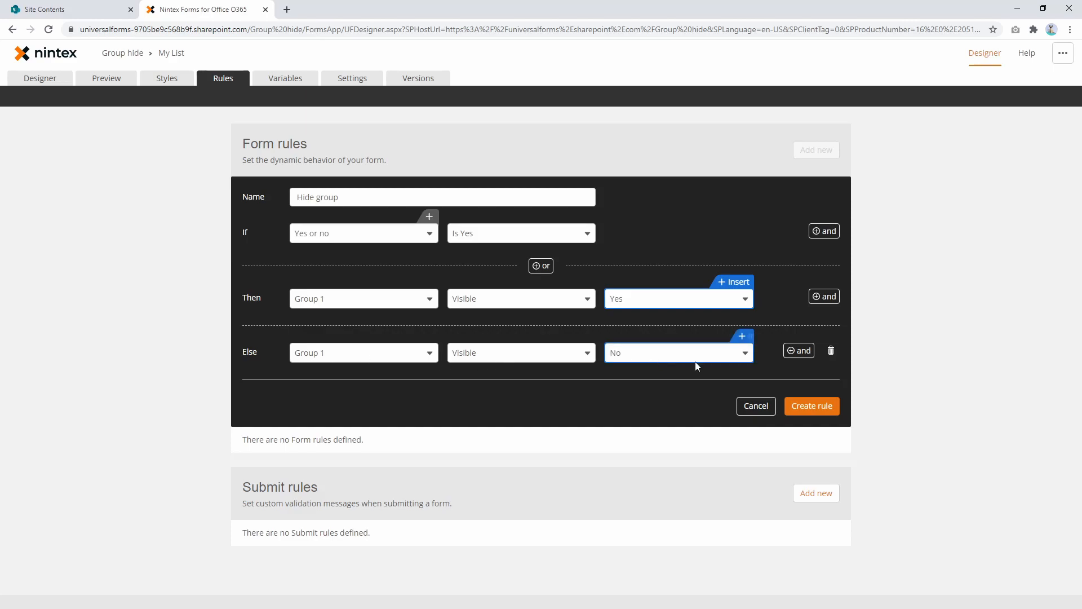
{"action": "left_click", "coordinate": [807, 408]}
Step: Preview the form and toggle the Yes or no checkbox repeatedly to test whether the group shows and hides
{"action": "left_click", "coordinate": [94, 79]}
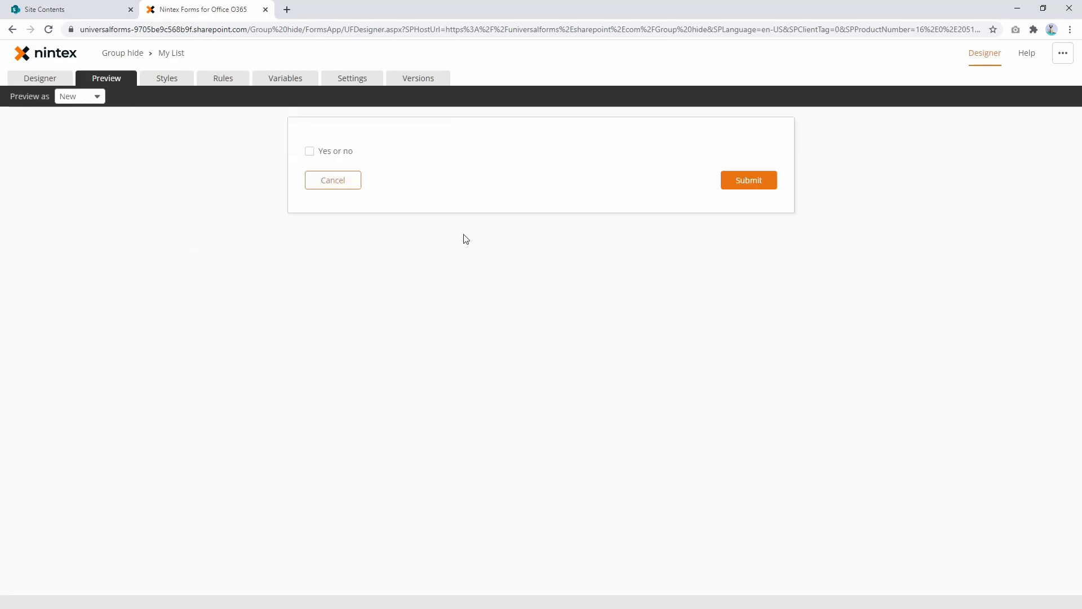
{"action": "left_click", "coordinate": [343, 152]}
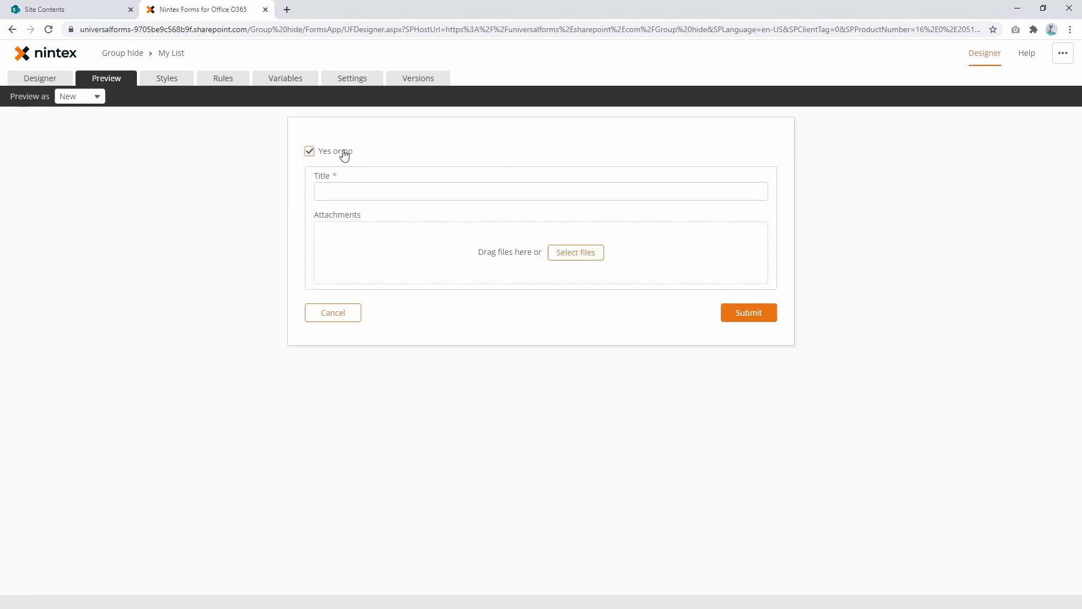
{"action": "left_click", "coordinate": [343, 152]}
{"action": "left_click", "coordinate": [343, 152]}
{"action": "left_click", "coordinate": [343, 152]}
Step: Review the condition of the Hide group form rule and delete the rule
{"action": "left_click", "coordinate": [225, 79]}
{"action": "left_click", "coordinate": [323, 214]}
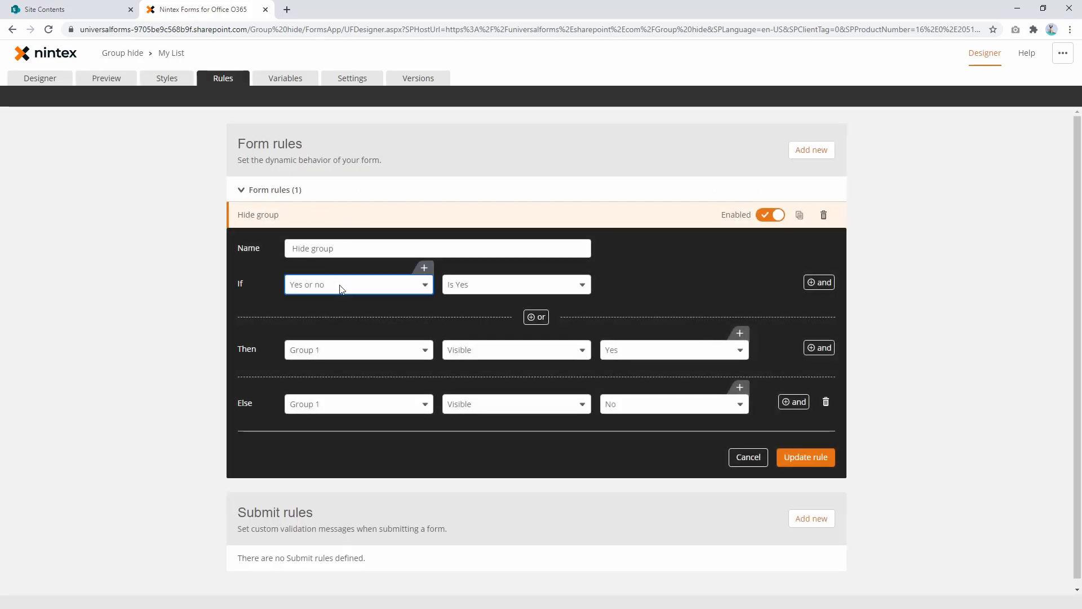
{"action": "left_click", "coordinate": [314, 287]}
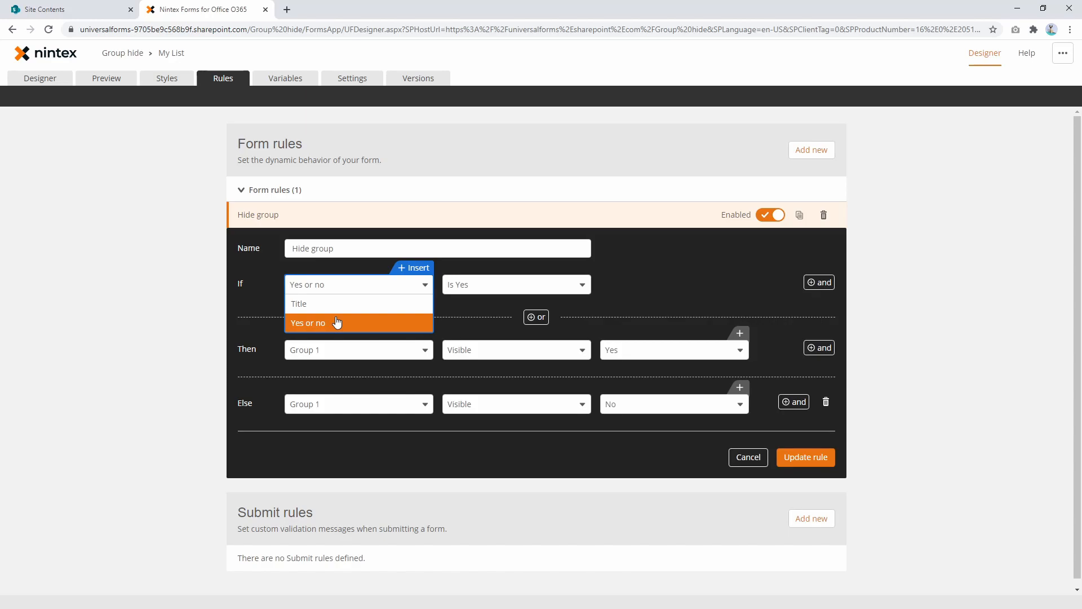
{"action": "left_click", "coordinate": [688, 299]}
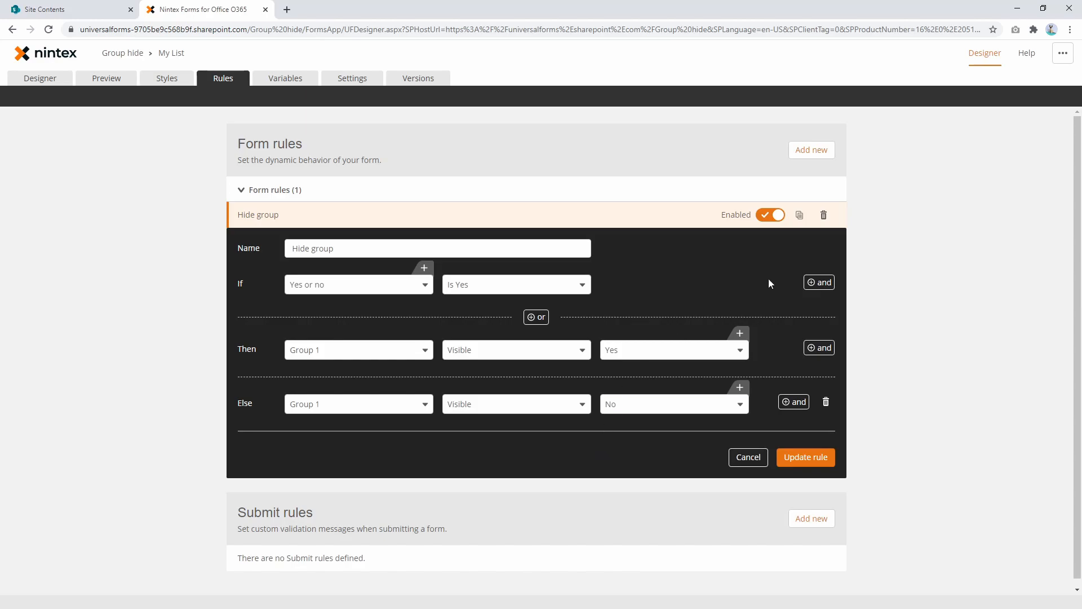
{"action": "left_click", "coordinate": [824, 214]}
{"action": "left_click", "coordinate": [797, 215]}
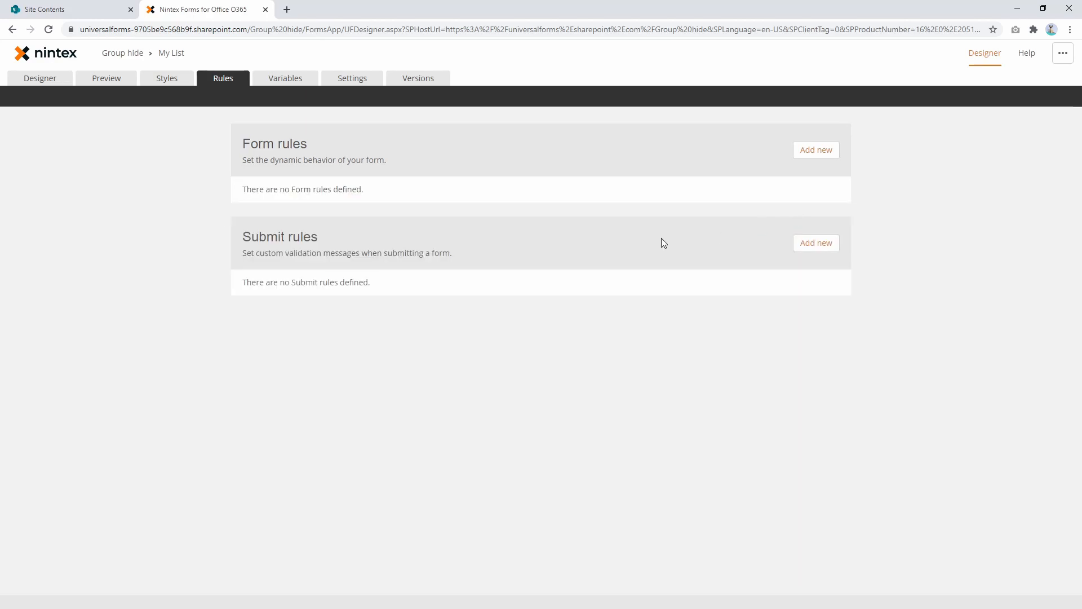
Step: Select Group 1 in the form design and switch its Visible setting between No and Yes several times, ending on Yes
{"action": "left_click", "coordinate": [32, 81]}
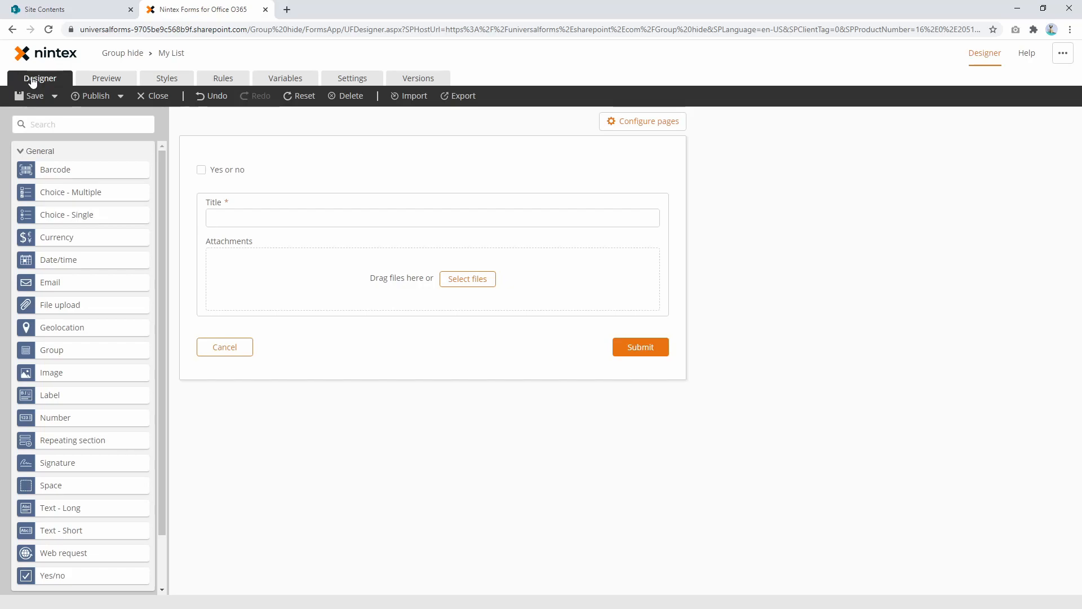
{"action": "left_click", "coordinate": [390, 184]}
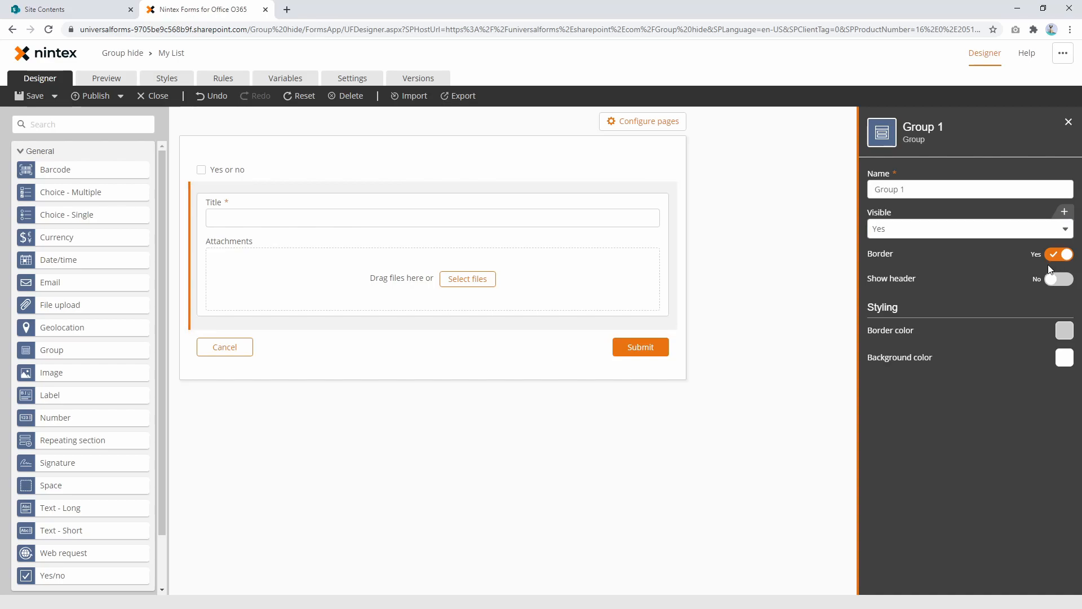
{"action": "left_click", "coordinate": [968, 234]}
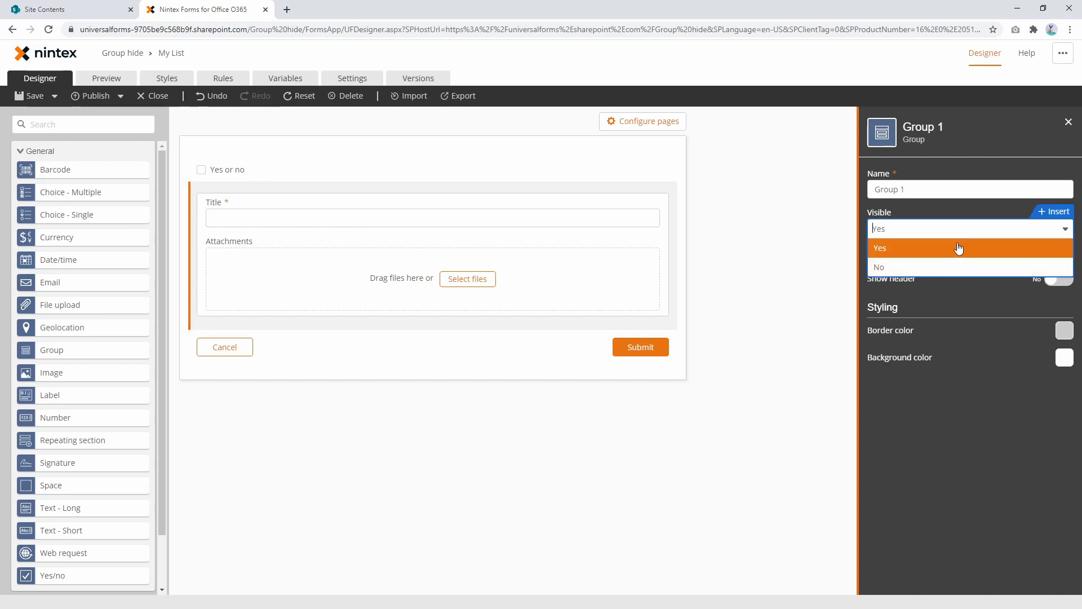
{"action": "left_click", "coordinate": [913, 271]}
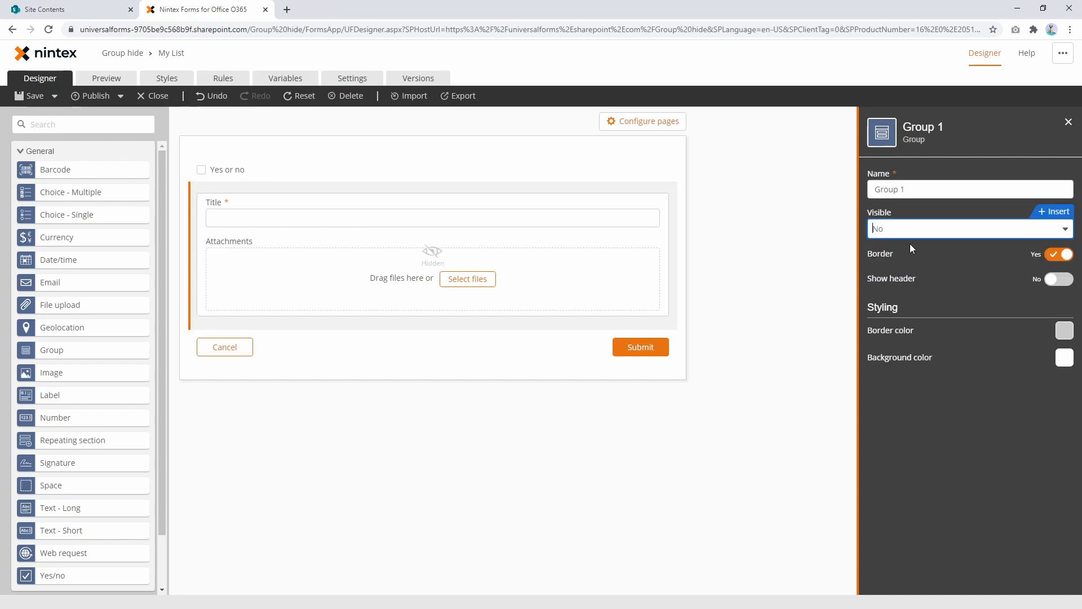
{"action": "left_click", "coordinate": [910, 232]}
{"action": "left_click", "coordinate": [914, 250]}
{"action": "left_click", "coordinate": [911, 228]}
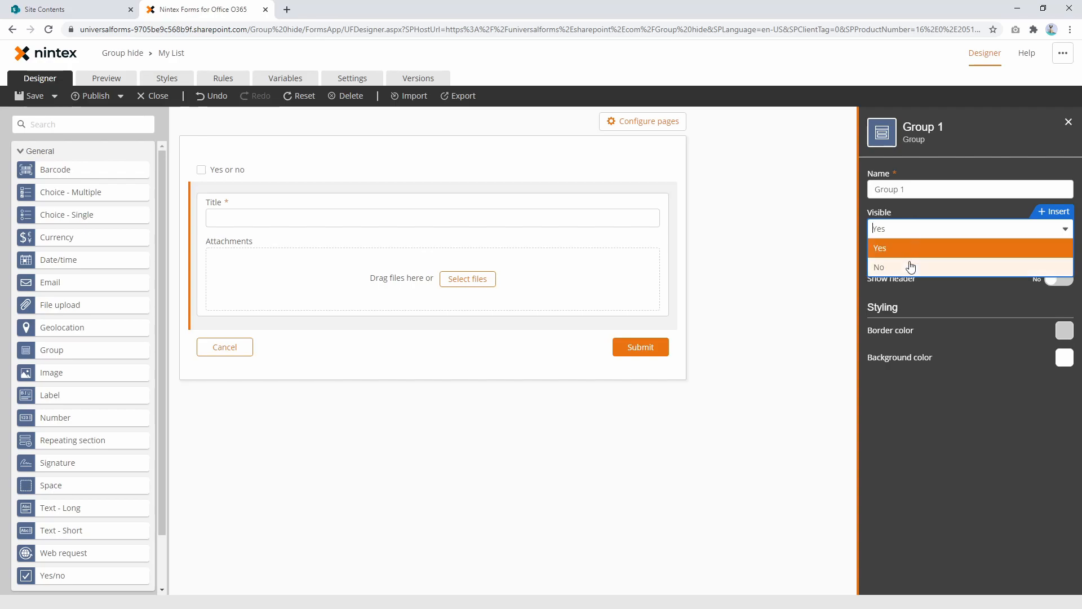
{"action": "left_click", "coordinate": [911, 268]}
{"action": "left_click", "coordinate": [911, 229]}
{"action": "left_click", "coordinate": [913, 252]}
{"action": "left_click", "coordinate": [905, 230]}
{"action": "left_click", "coordinate": [898, 266]}
{"action": "left_click", "coordinate": [903, 231]}
{"action": "left_click", "coordinate": [902, 250]}
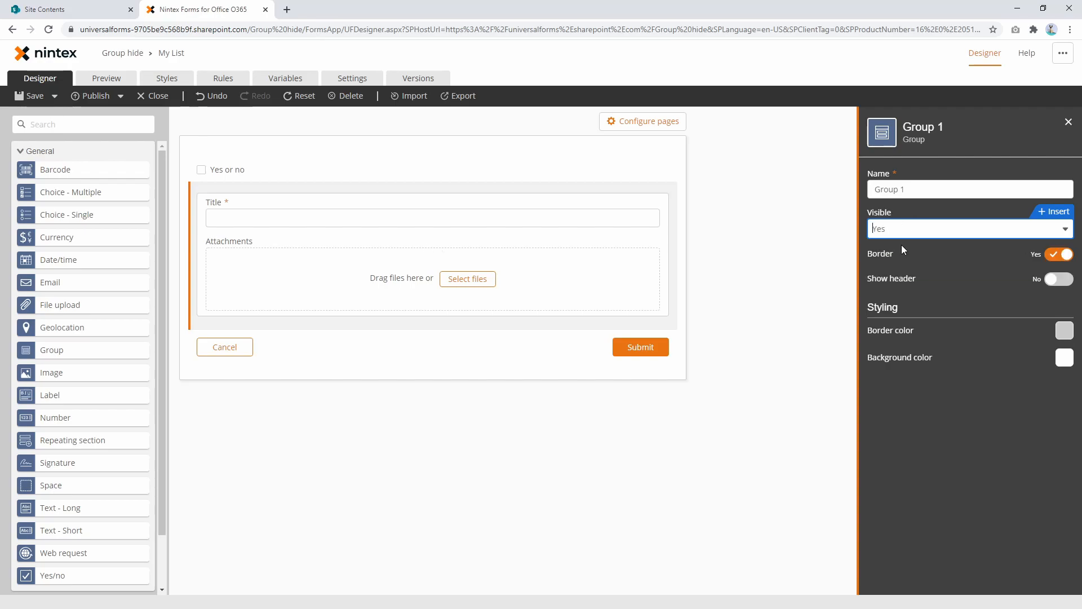
Step: Set Group 1's Visible property to a formula that references the form's Yes or no control
{"action": "left_click", "coordinate": [1056, 213]}
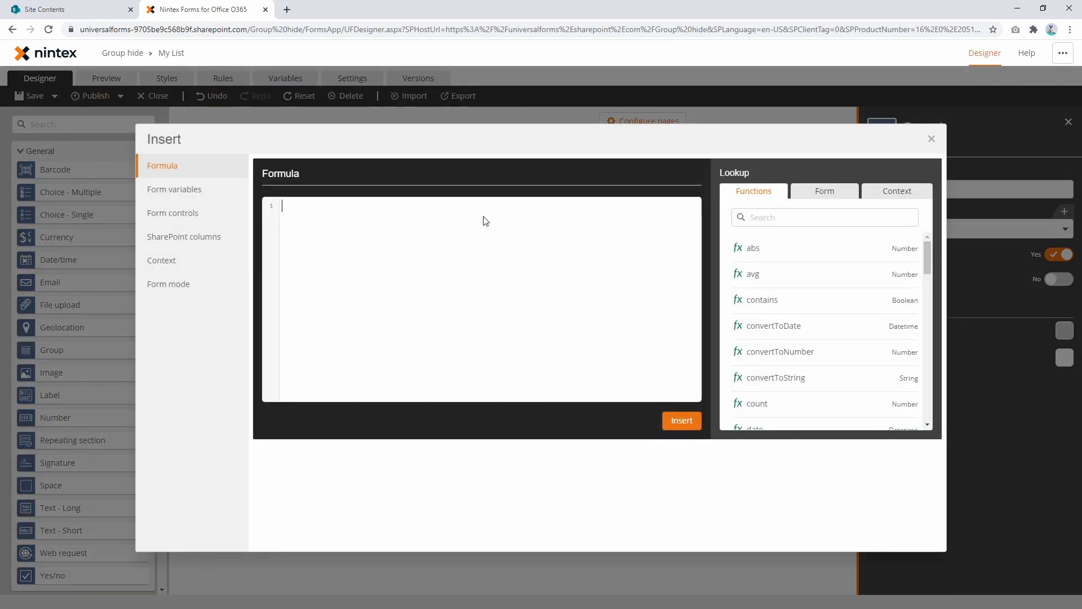
{"action": "type", "text": "ye"}
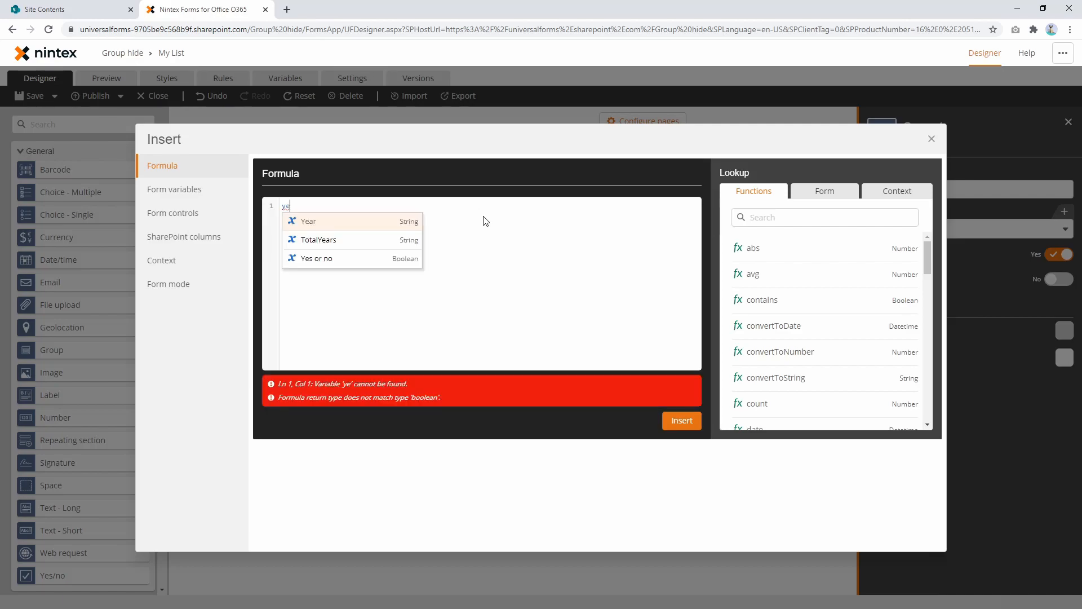
{"action": "key", "text": "BackSpace"}
{"action": "key", "text": "BackSpace"}
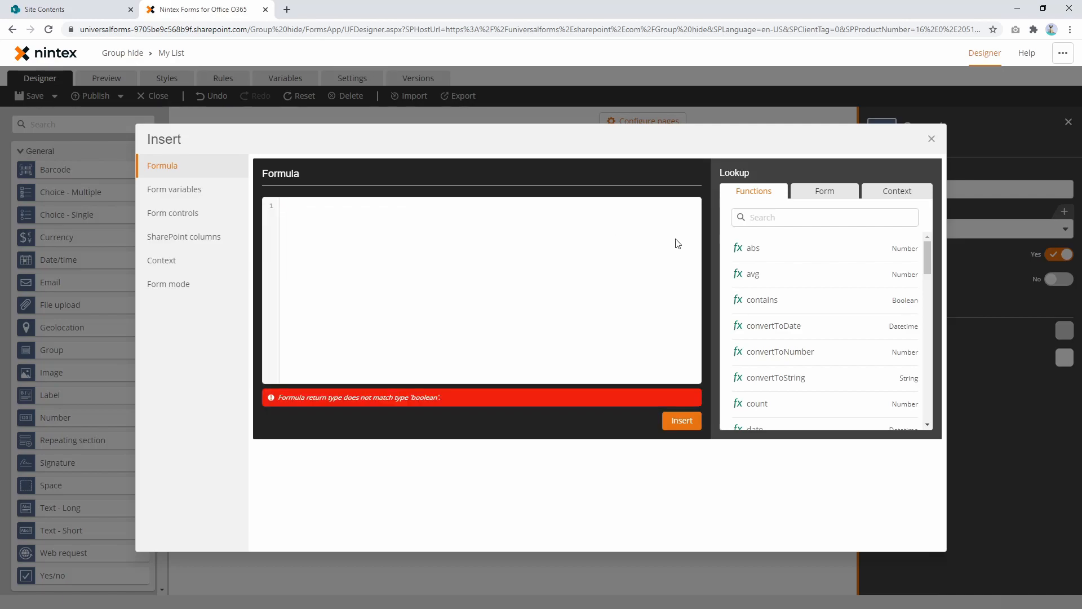
{"action": "left_click", "coordinate": [811, 198]}
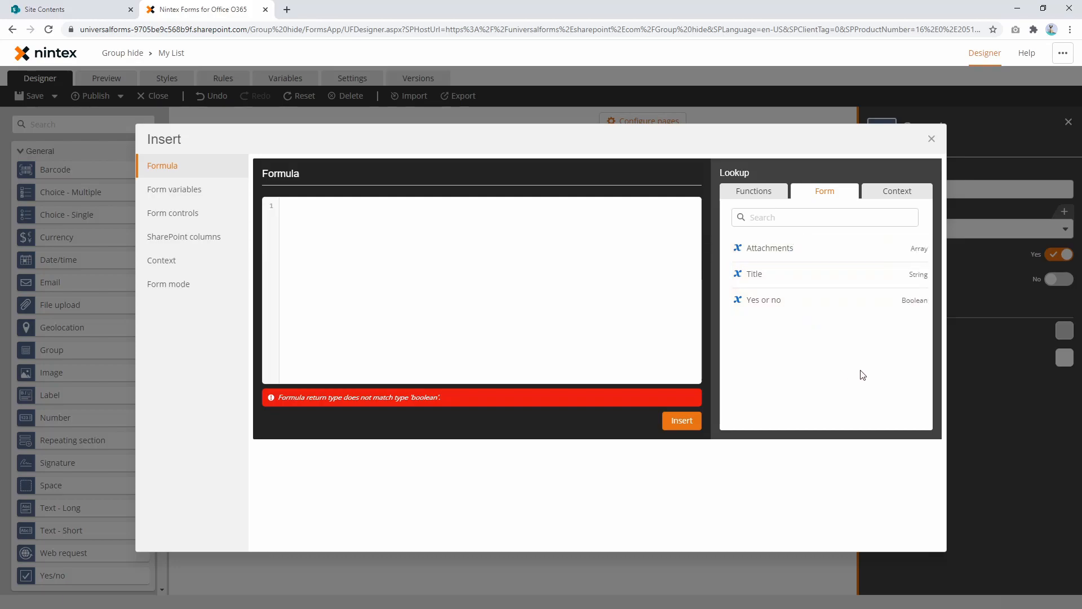
{"action": "mouse_move", "coordinate": [925, 307]}
{"action": "left_click", "coordinate": [908, 303]}
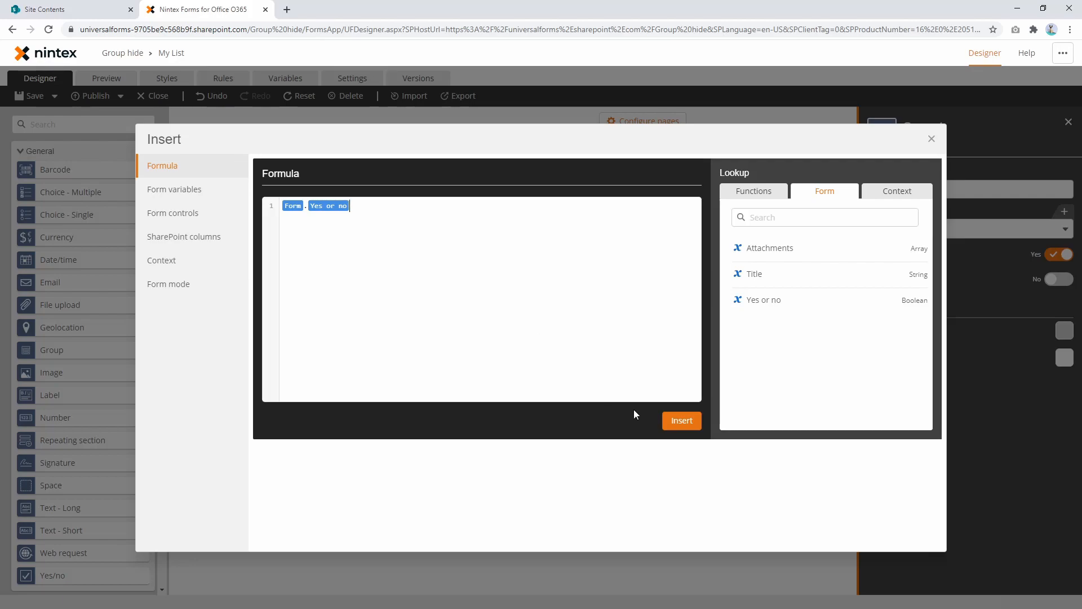
{"action": "left_click", "coordinate": [682, 421]}
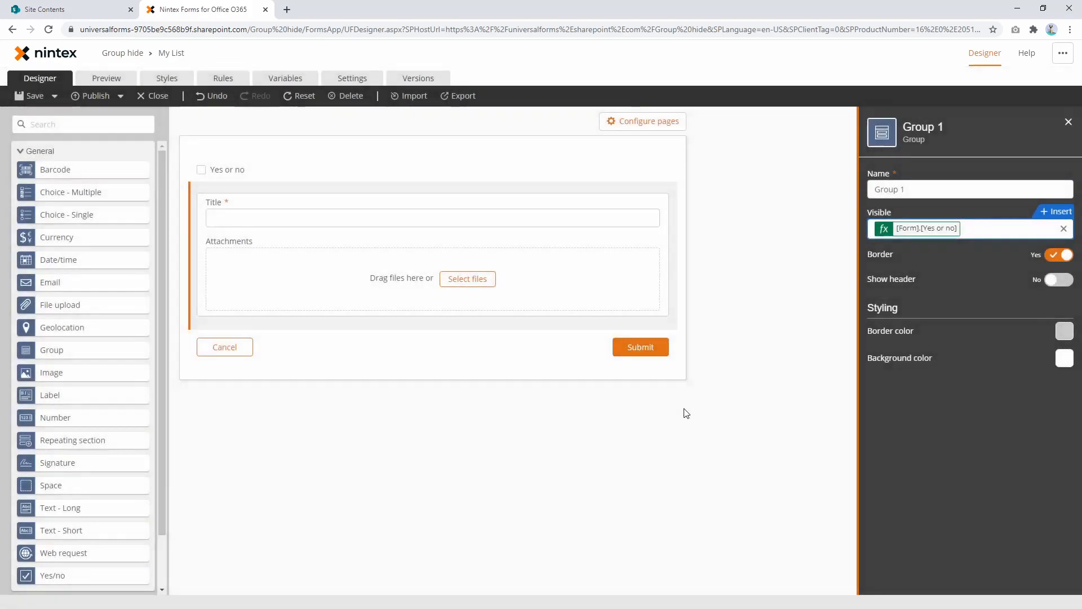
Step: Check the form's list of rules and review the visibility formula set on Group 1
{"action": "left_click", "coordinate": [245, 82]}
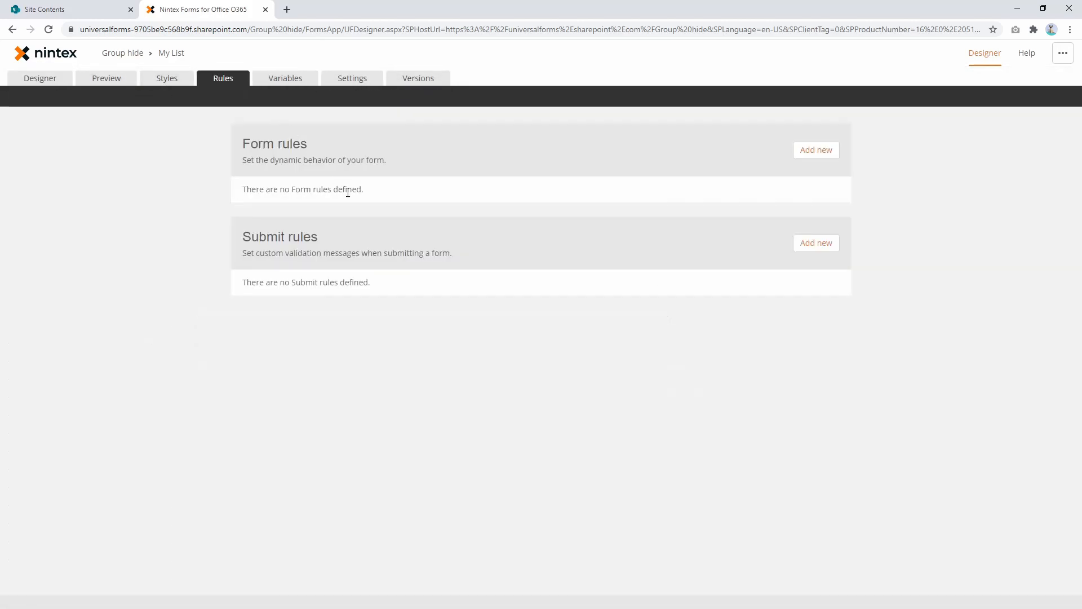
{"action": "left_click", "coordinate": [48, 83]}
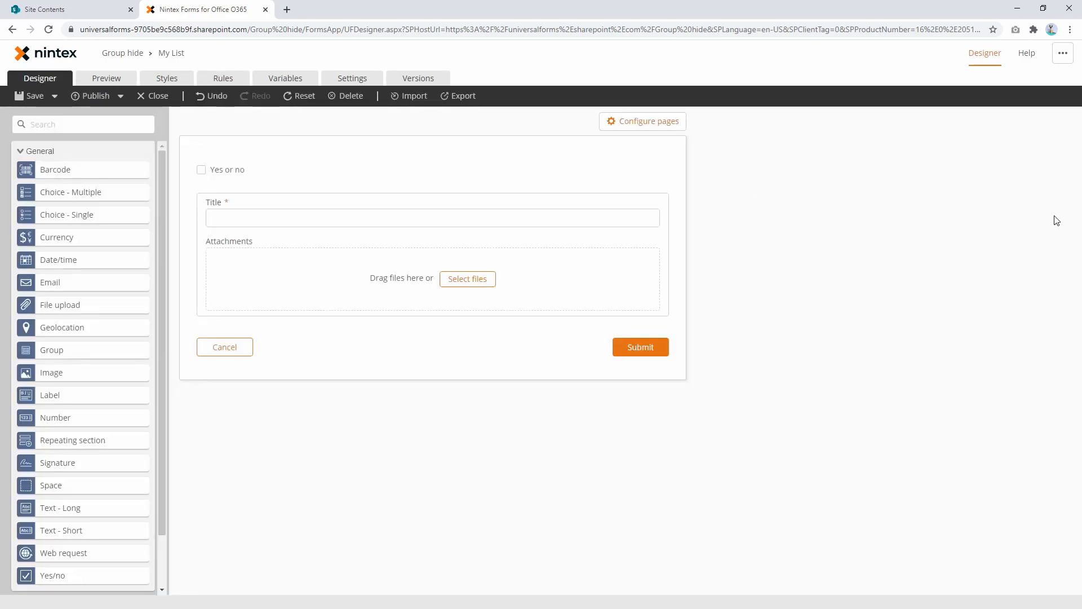
{"action": "left_click", "coordinate": [515, 180]}
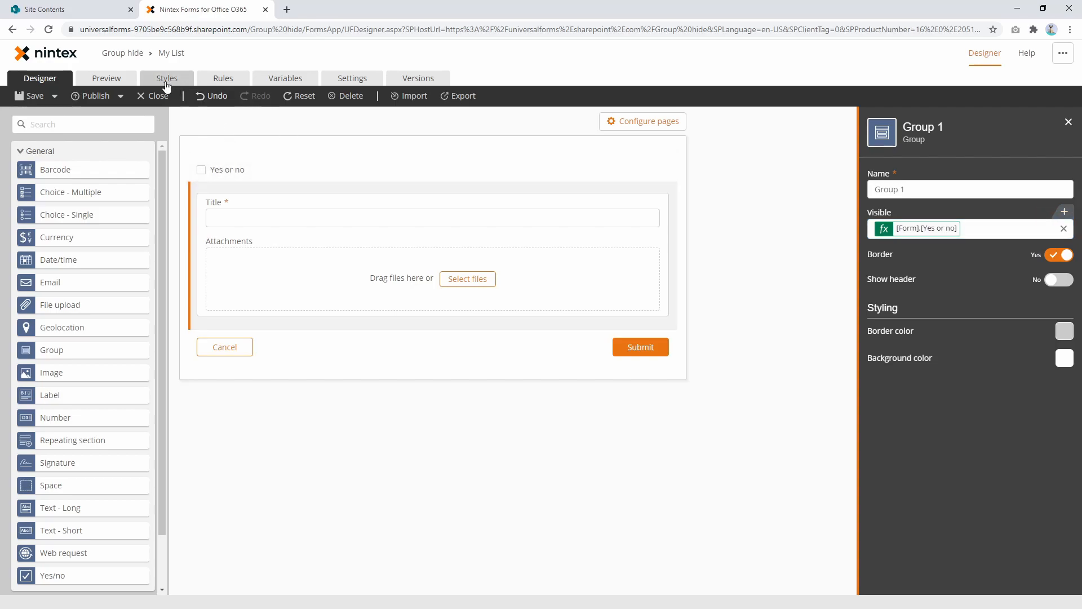
Step: Preview the form and tick the Yes or no checkbox to test the group's visibility formula
{"action": "left_click", "coordinate": [110, 79]}
{"action": "left_click", "coordinate": [323, 152]}
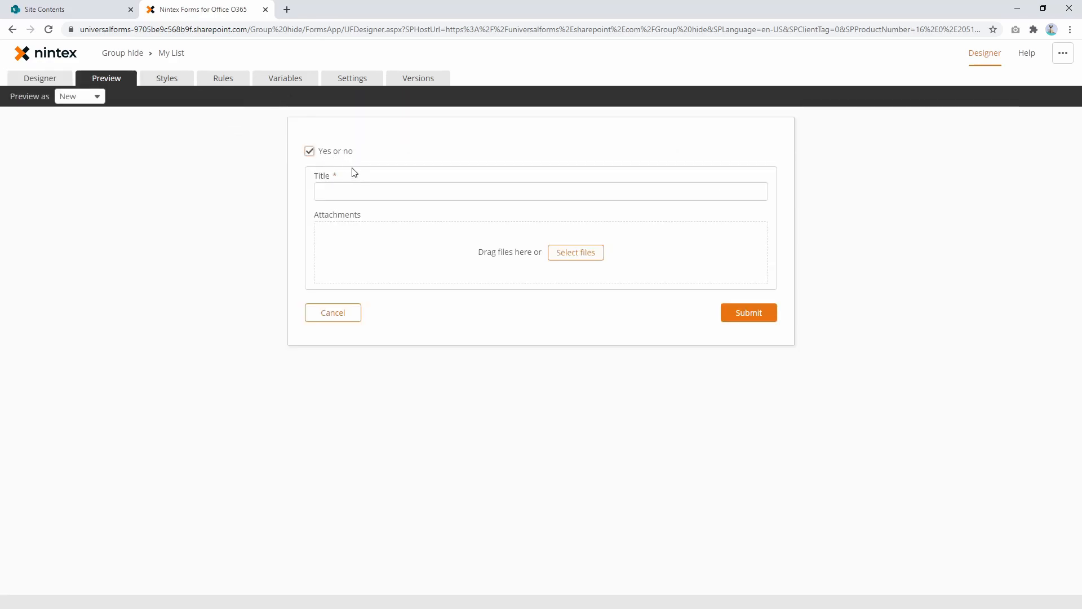
Step: Untick the Yes or no checkbox in the preview and return to the form design with Group 1 selected
{"action": "left_click", "coordinate": [347, 158]}
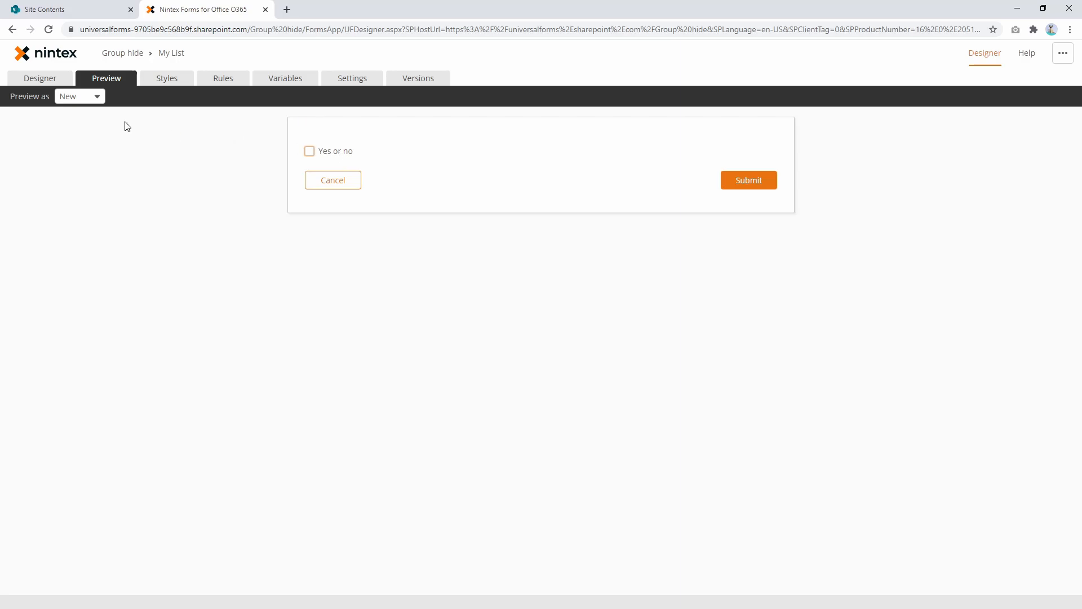
{"action": "left_click", "coordinate": [31, 78]}
{"action": "left_click", "coordinate": [466, 185]}
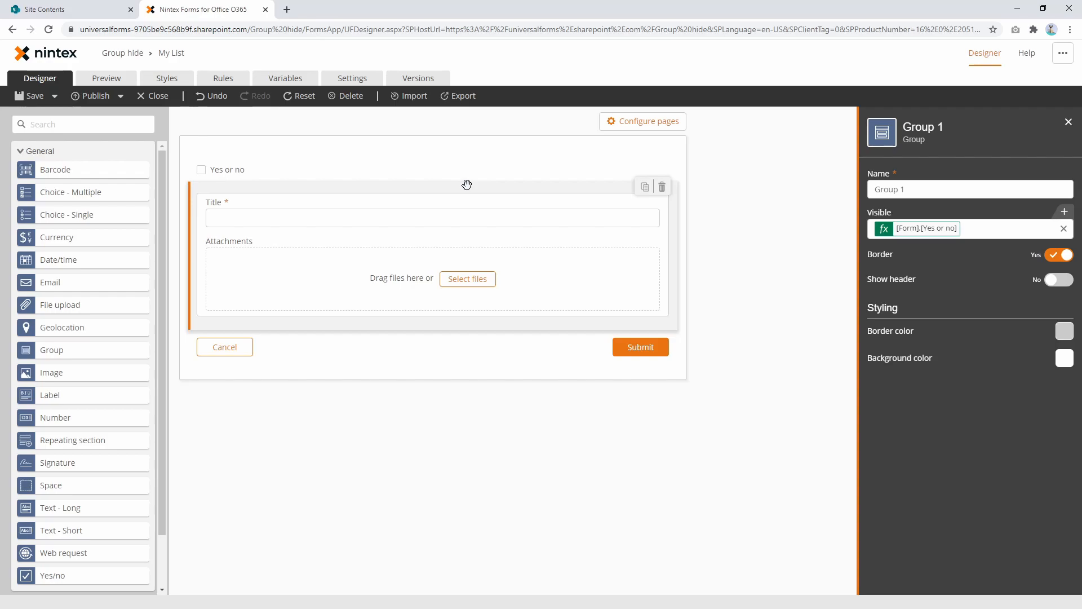
Step: Draft a new form rule that sets Group 1's Visible property to Yes if the Yes or no control Is Yes
{"action": "left_click", "coordinate": [222, 78]}
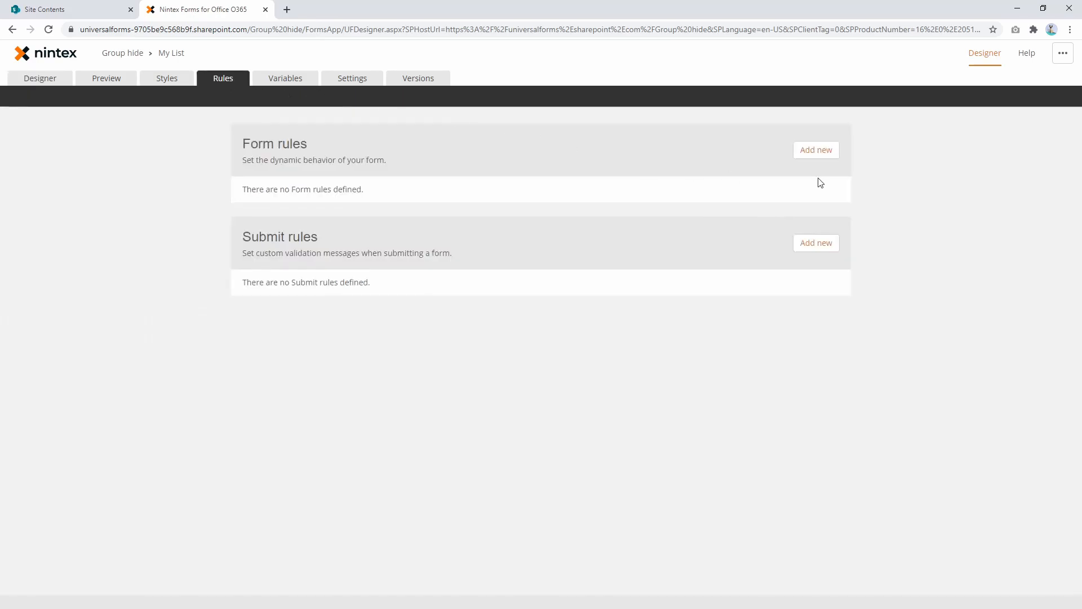
{"action": "left_click", "coordinate": [816, 150]}
{"action": "left_click", "coordinate": [389, 233]}
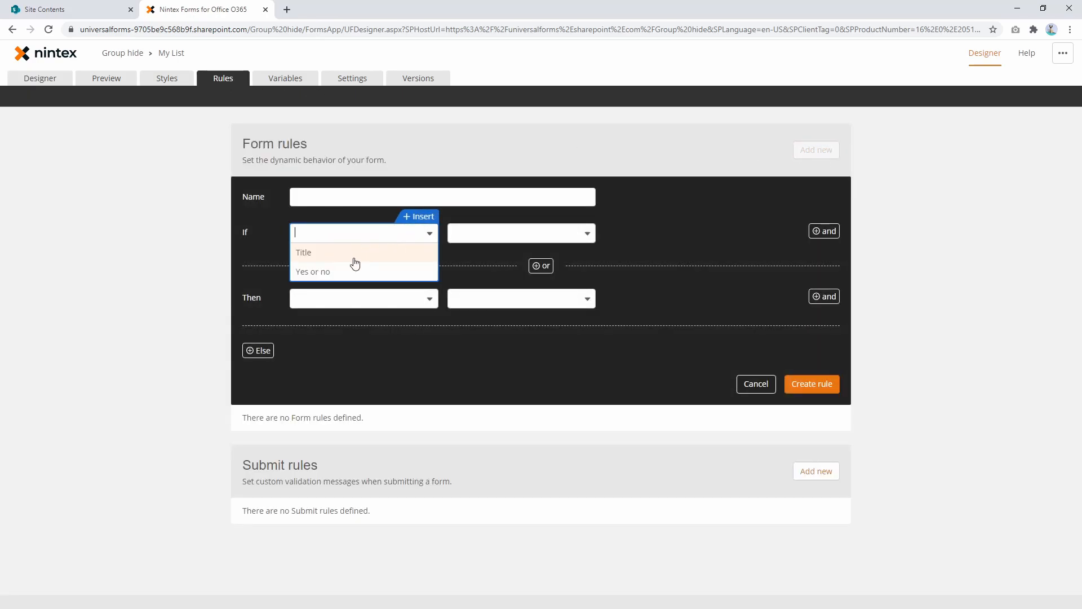
{"action": "left_click", "coordinate": [355, 270]}
{"action": "left_click", "coordinate": [476, 234]}
{"action": "left_click", "coordinate": [481, 256]}
{"action": "left_click", "coordinate": [404, 300]}
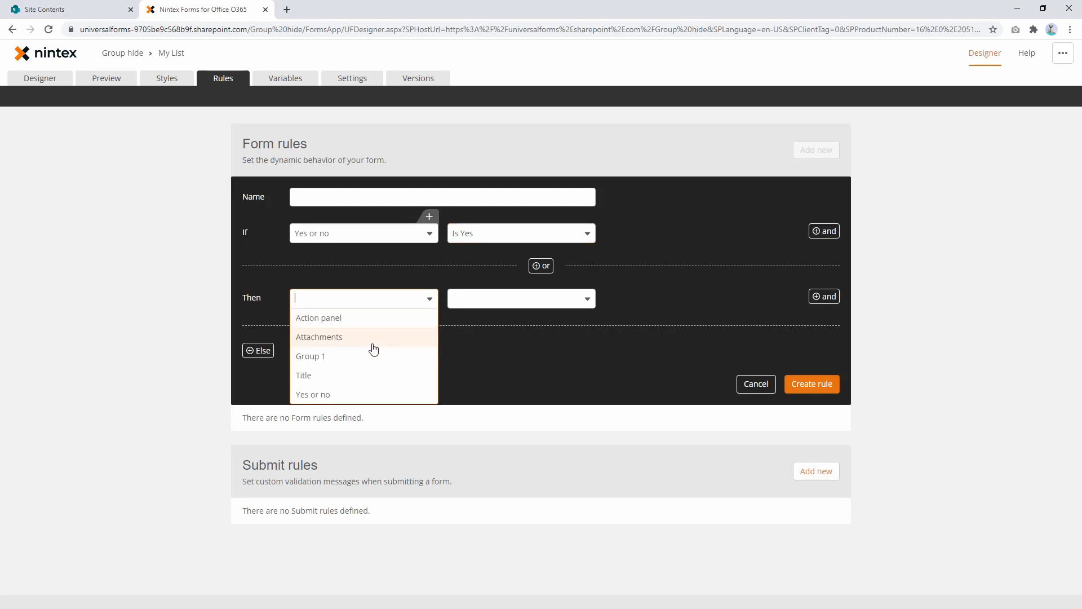
{"action": "left_click", "coordinate": [352, 359]}
{"action": "left_click", "coordinate": [474, 300]}
{"action": "left_click", "coordinate": [483, 350]}
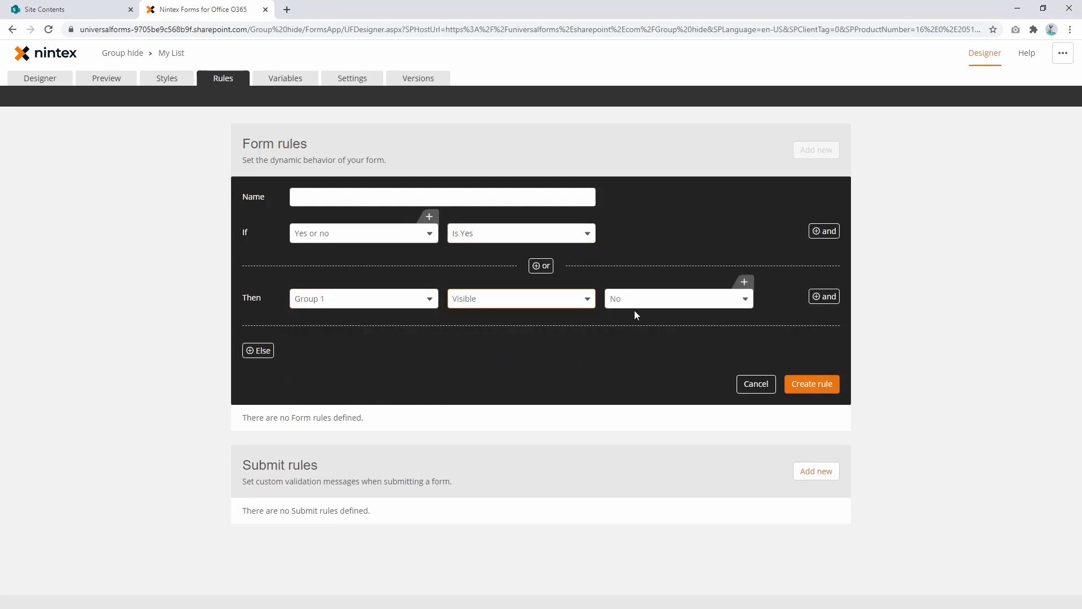
{"action": "left_click", "coordinate": [636, 302]}
{"action": "left_click", "coordinate": [640, 319]}
Step: Add a second action setting Title's Value to "Hello world", and leave the rule draft for the form design, discarding the pending changes
{"action": "left_click", "coordinate": [824, 297]}
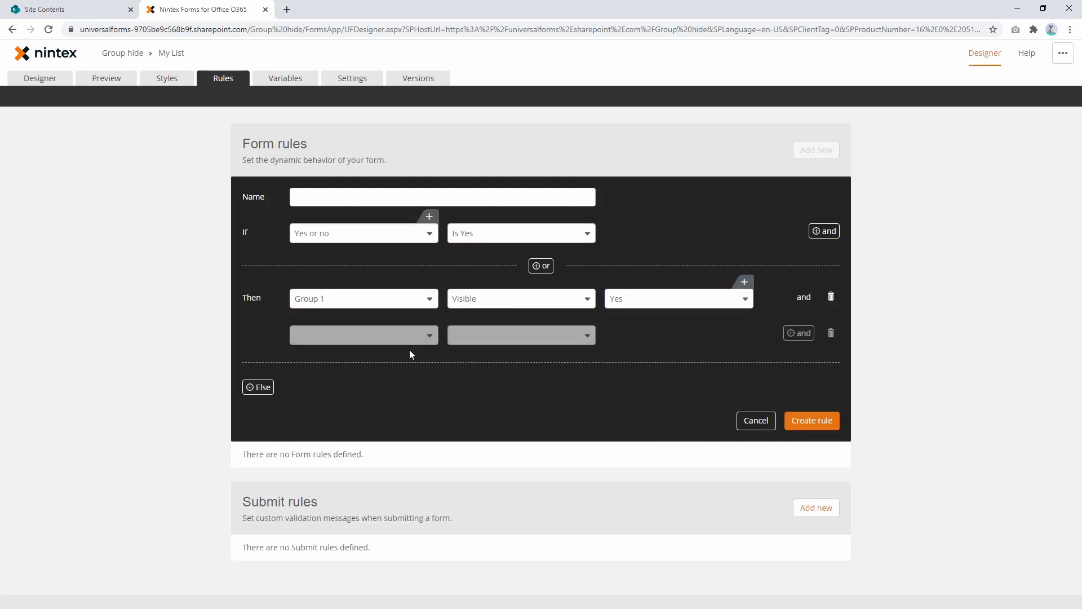
{"action": "left_click", "coordinate": [396, 343]}
{"action": "left_click", "coordinate": [358, 408]}
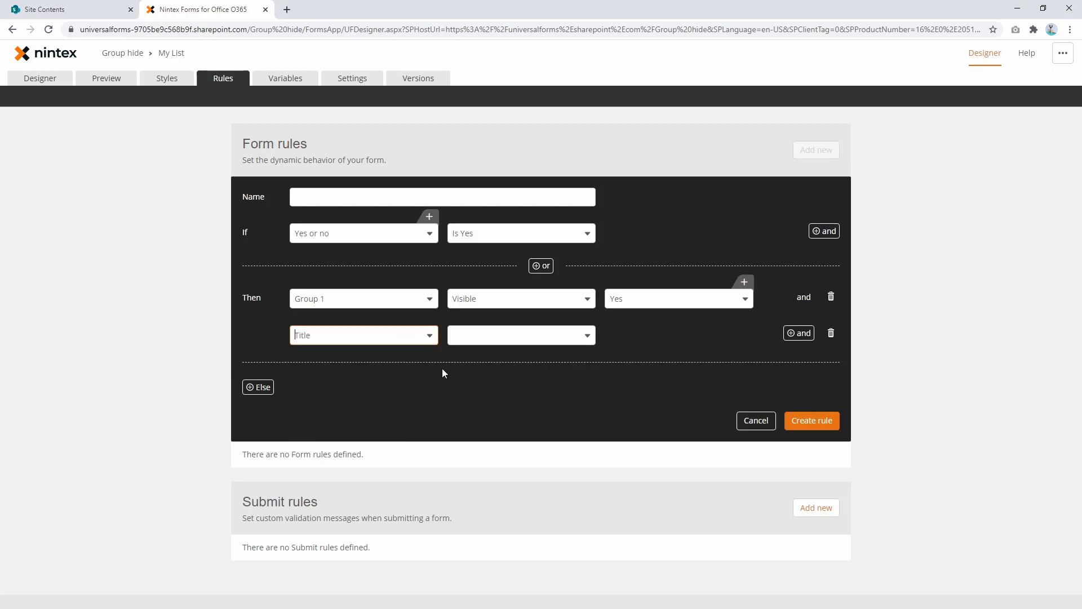
{"action": "left_click", "coordinate": [473, 337]}
{"action": "scroll", "coordinate": [476, 445], "scroll_direction": "down", "scroll_amount": 3}
{"action": "left_click", "coordinate": [478, 449]}
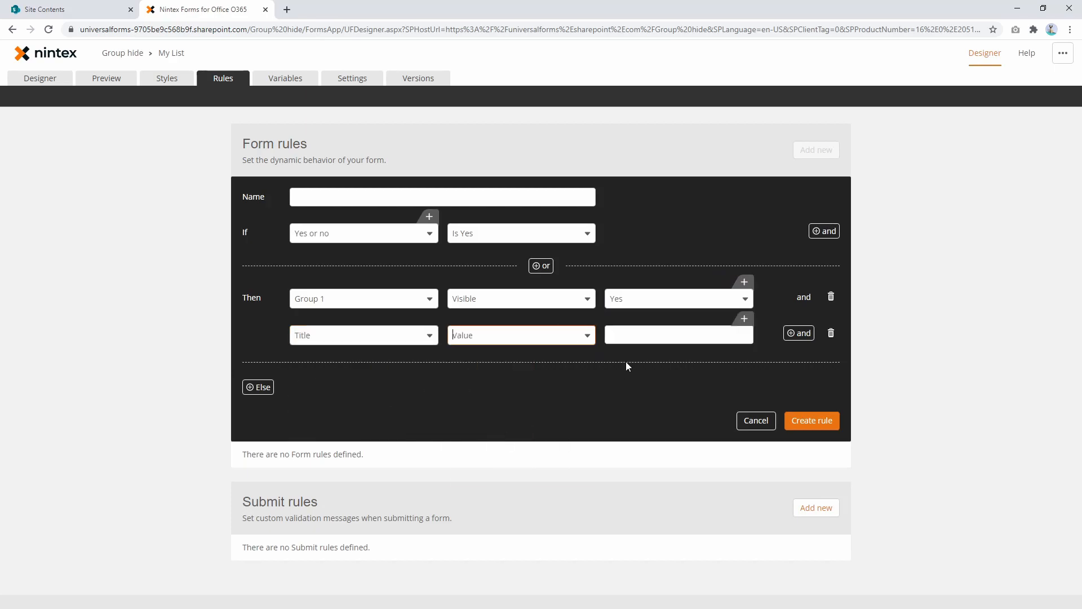
{"action": "left_click", "coordinate": [655, 337]}
{"action": "type", "text": "Hello world"}
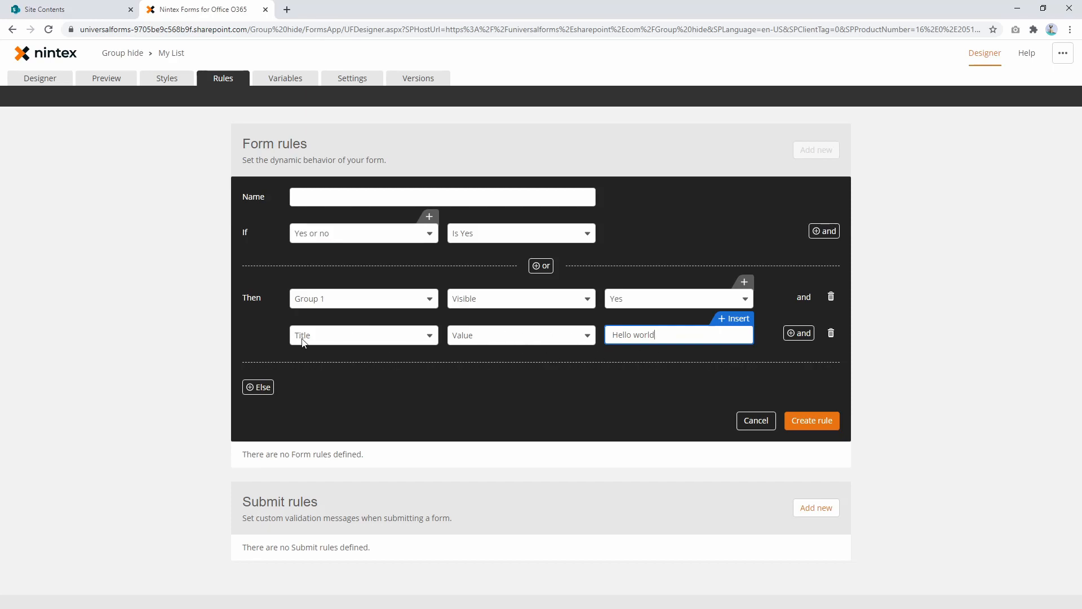
{"action": "left_click", "coordinate": [40, 78]}
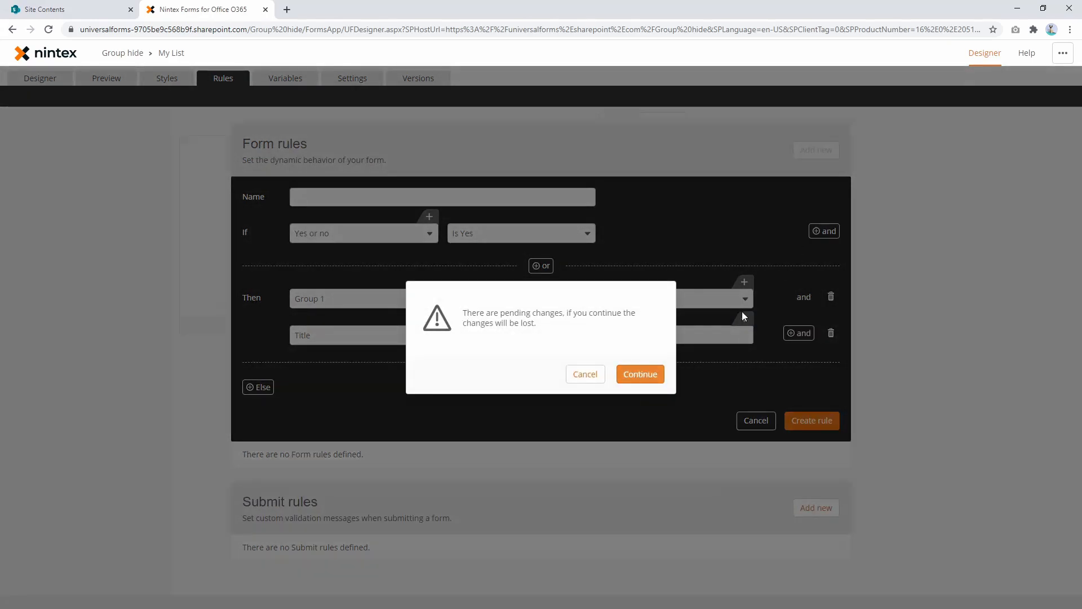
{"action": "key", "text": "Return"}
Step: Review Group 1's visibility formula and the form variables, form controls, SharePoint columns and context items available for insertion
{"action": "left_click", "coordinate": [501, 188]}
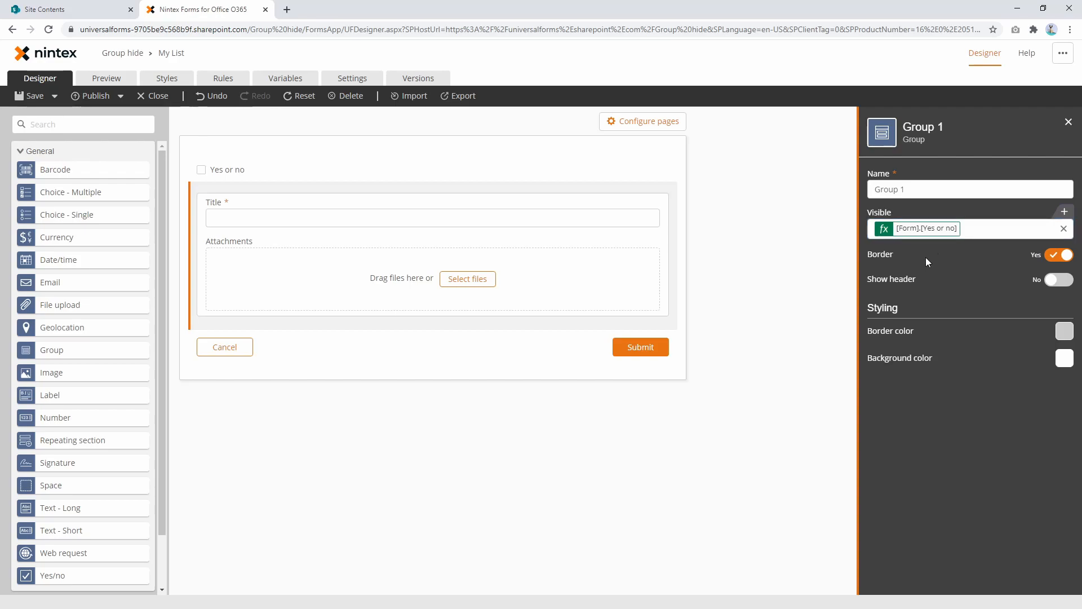
{"action": "left_click", "coordinate": [930, 231]}
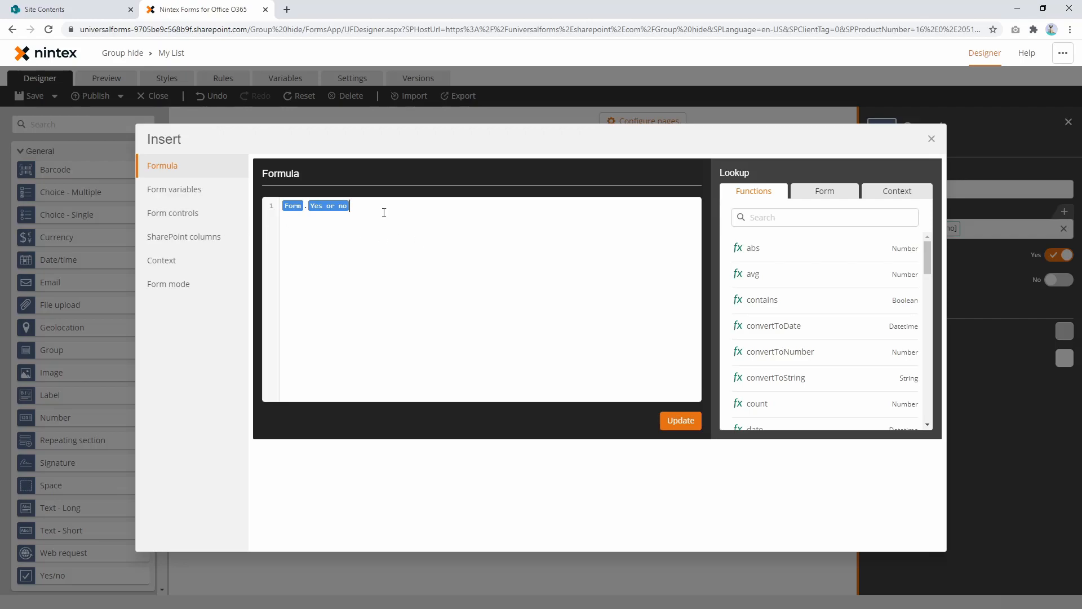
{"action": "left_click", "coordinate": [187, 196]}
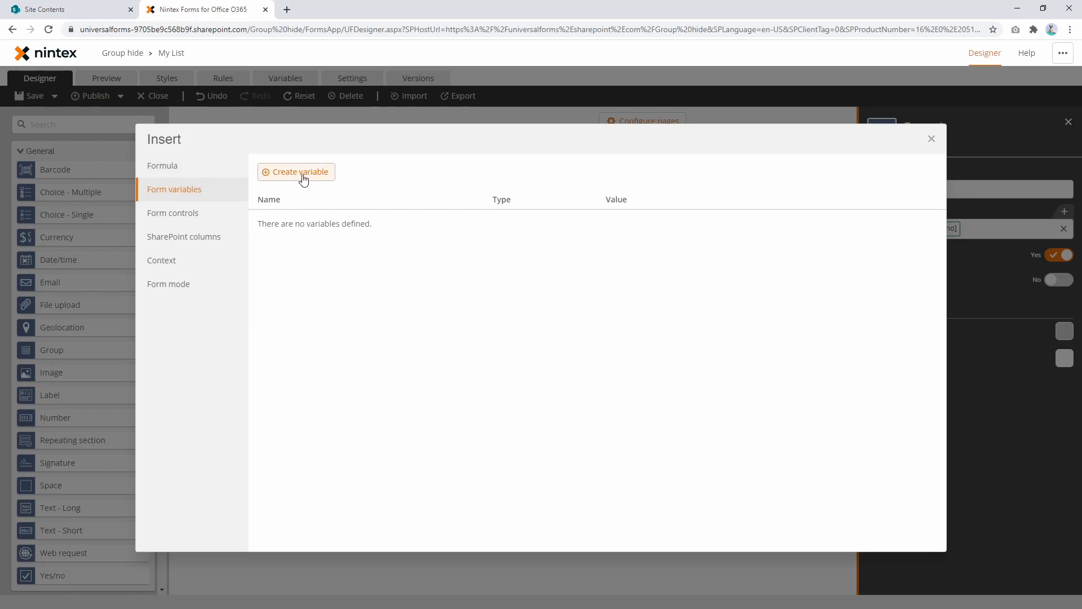
{"action": "left_click", "coordinate": [193, 167]}
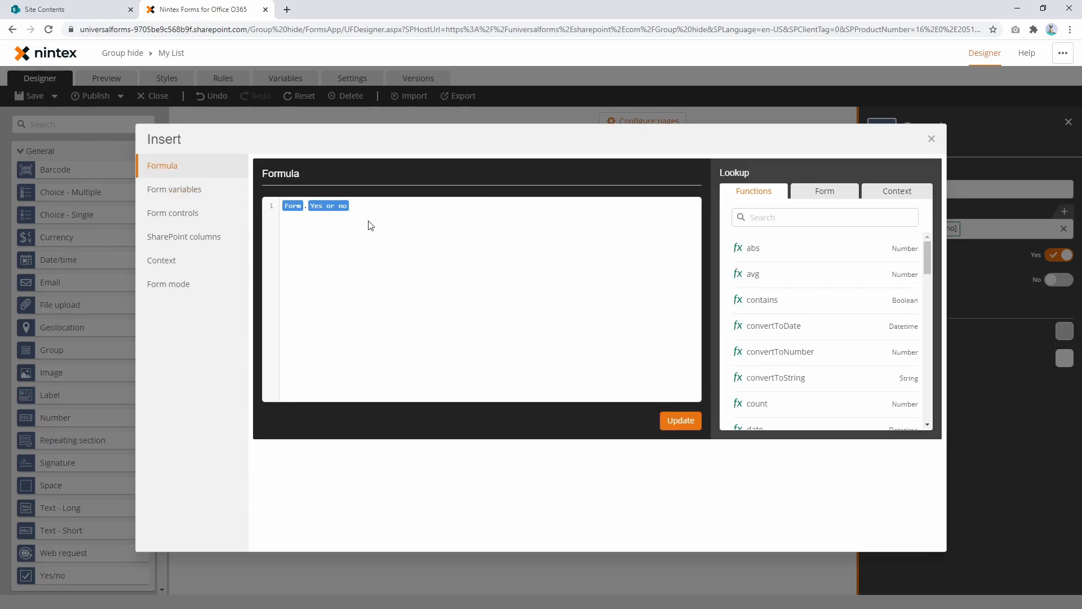
{"action": "left_click", "coordinate": [194, 221]}
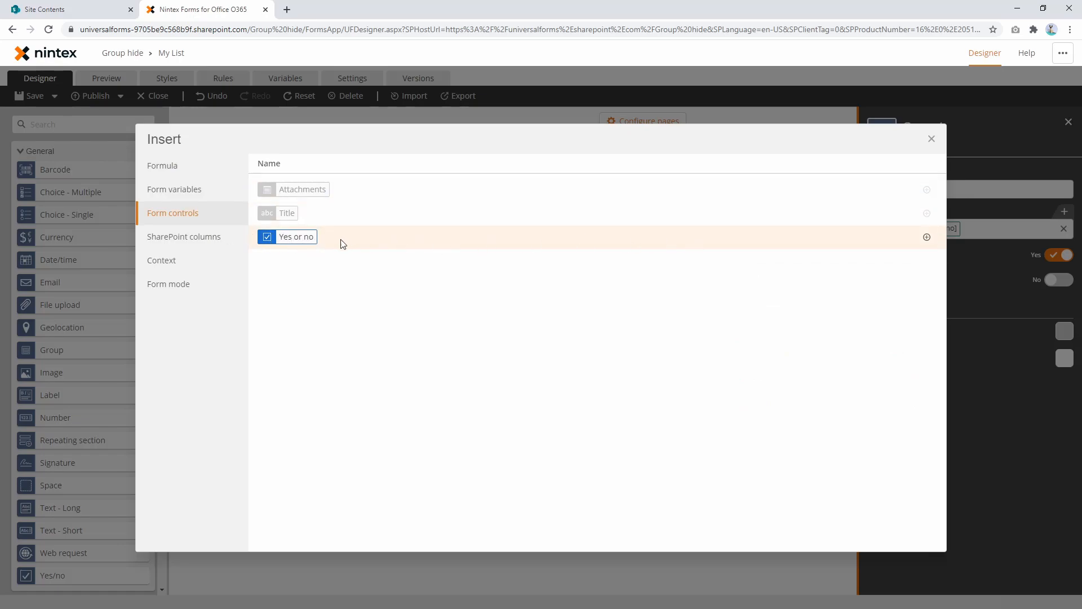
{"action": "left_click", "coordinate": [202, 238]}
{"action": "left_click", "coordinate": [179, 262]}
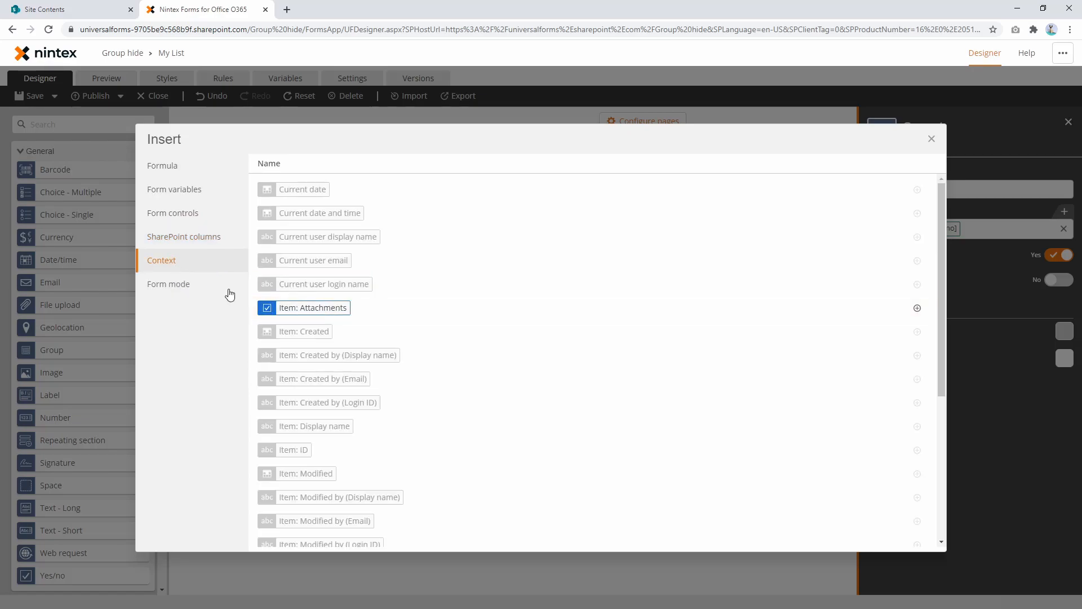
{"action": "scroll", "coordinate": [346, 313], "scroll_direction": "down", "scroll_amount": 4}
{"action": "scroll", "coordinate": [345, 264], "scroll_direction": "up", "scroll_amount": 4}
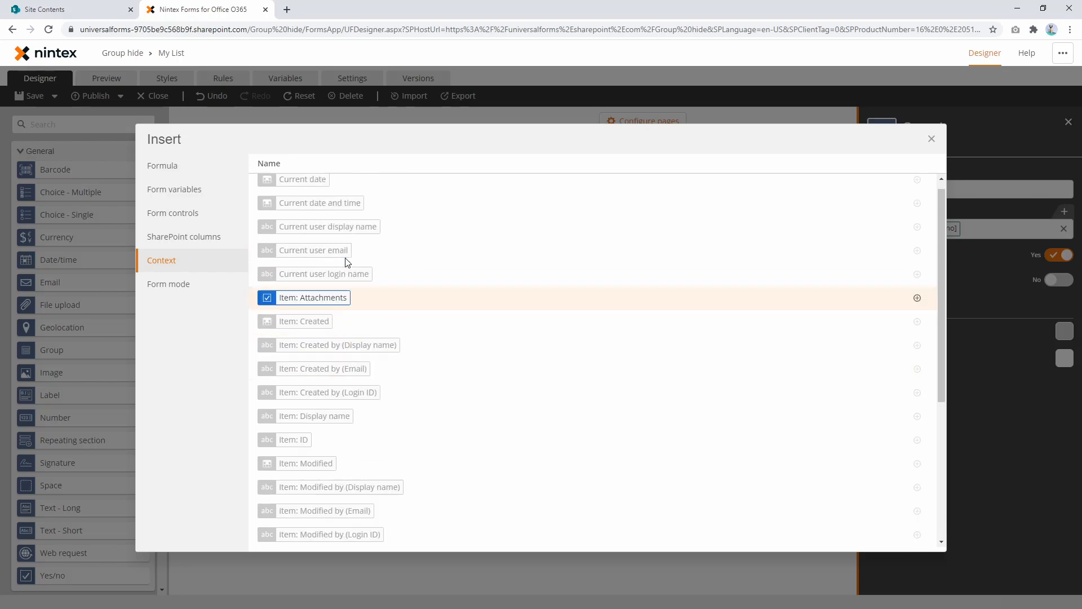
Step: Set Group 1's Visible property to the Is New mode form mode value
{"action": "left_click", "coordinate": [180, 285]}
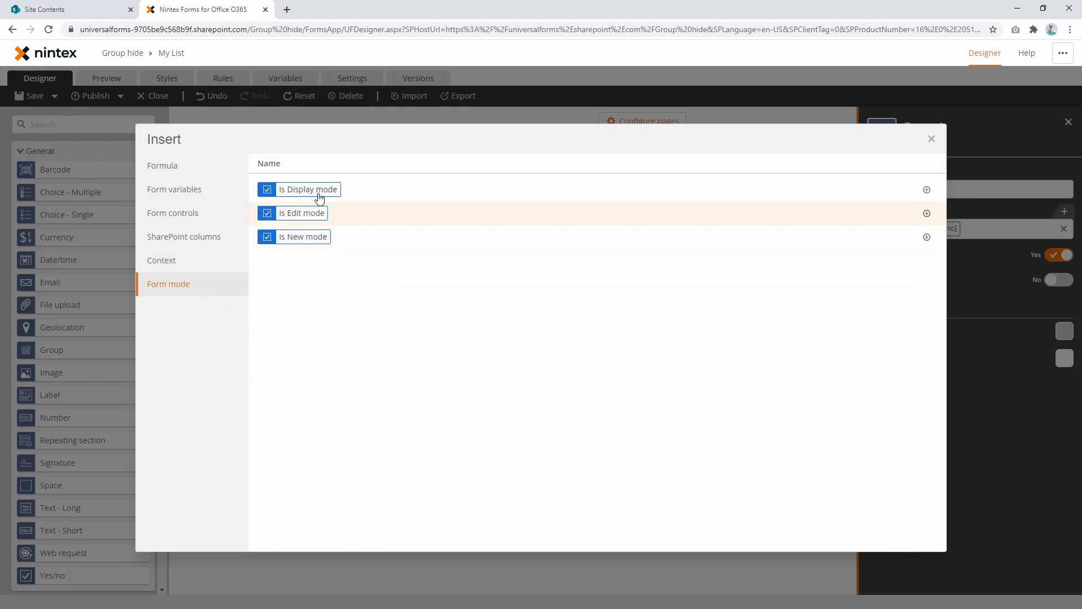
{"action": "left_click", "coordinate": [317, 237]}
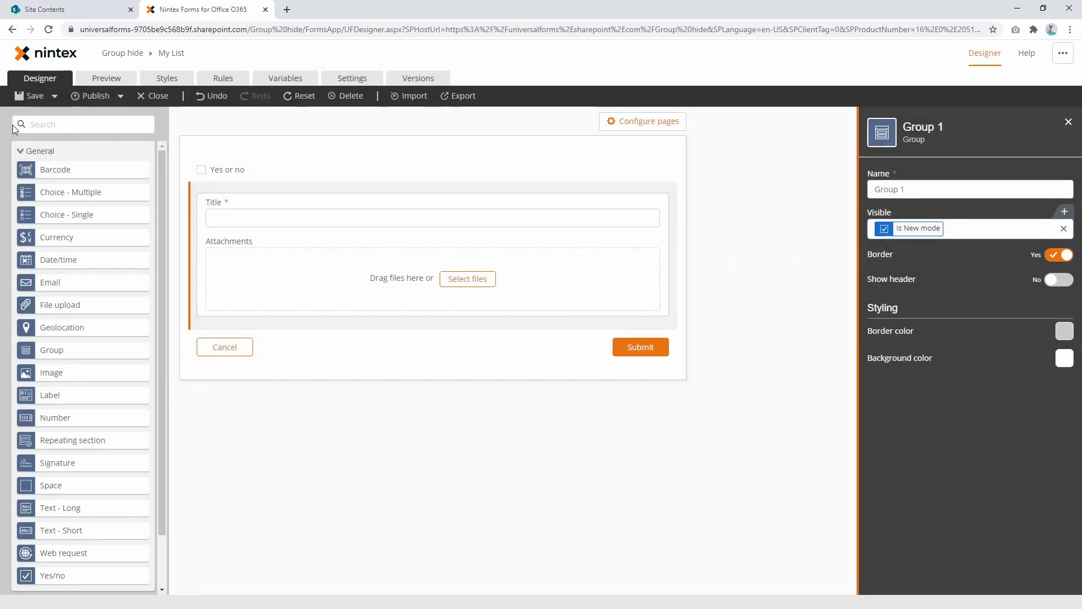
Step: Preview the form in New, Edit and Display modes to test Group 1's visibility, and switch the preview back to New
{"action": "left_click", "coordinate": [106, 78]}
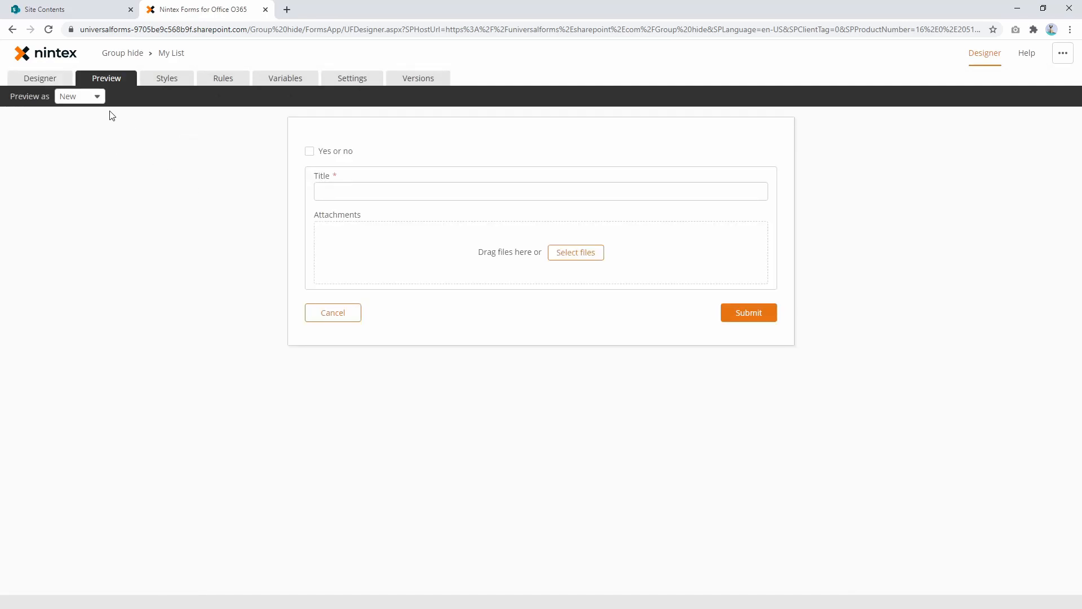
{"action": "left_click", "coordinate": [96, 97]}
{"action": "left_click", "coordinate": [84, 135]}
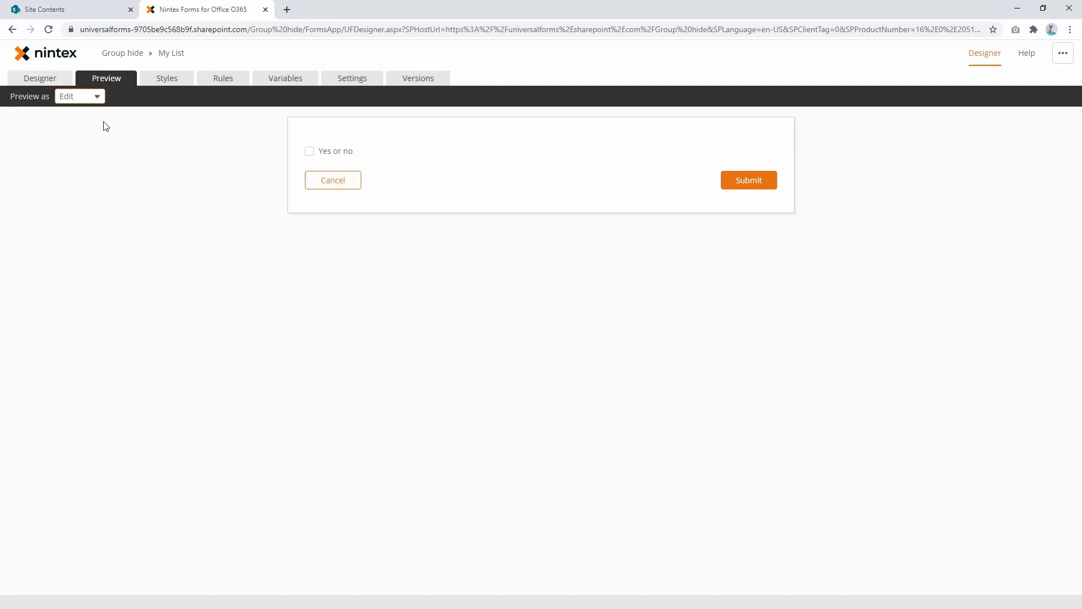
{"action": "left_click", "coordinate": [87, 98]}
{"action": "left_click", "coordinate": [79, 150]}
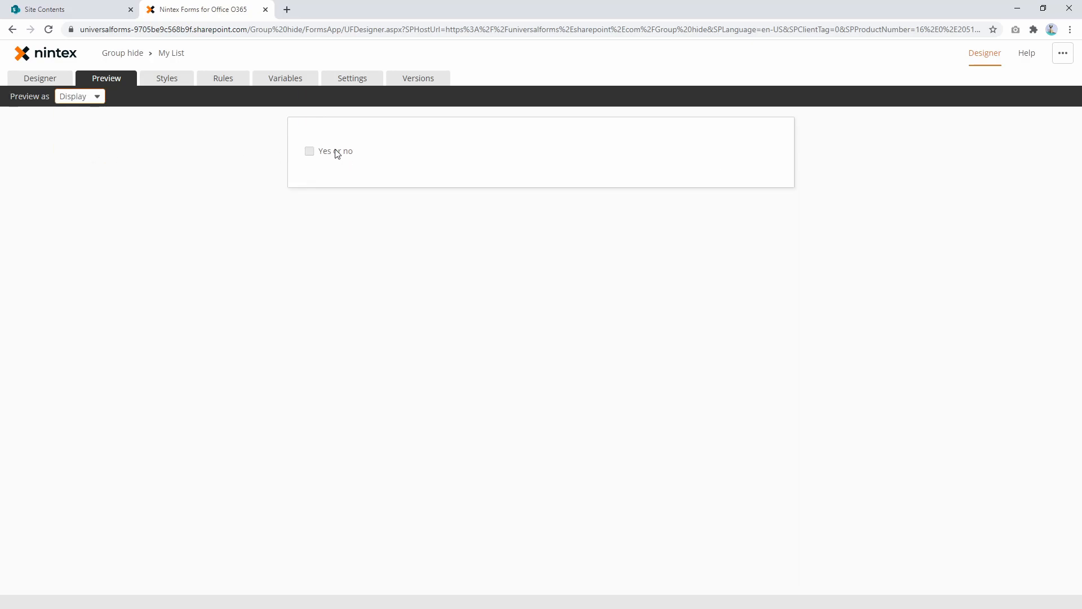
{"action": "left_click", "coordinate": [85, 97]}
{"action": "left_click", "coordinate": [90, 116]}
Step: Replace Group 1's Visible value with the formula ifElse(1==1,true,false)
{"action": "left_click", "coordinate": [40, 82]}
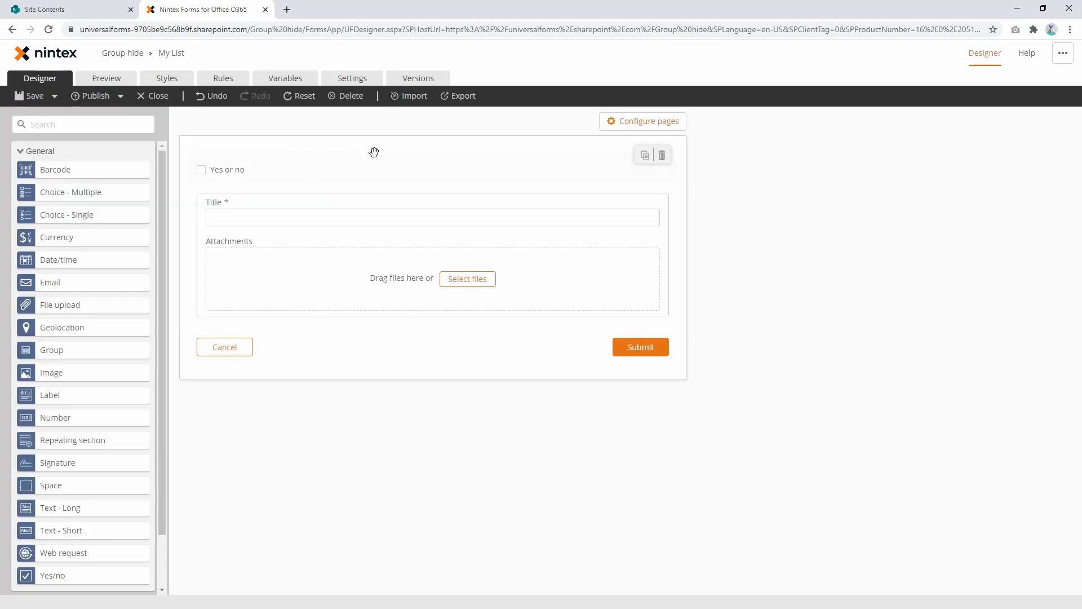
{"action": "left_click", "coordinate": [372, 186]}
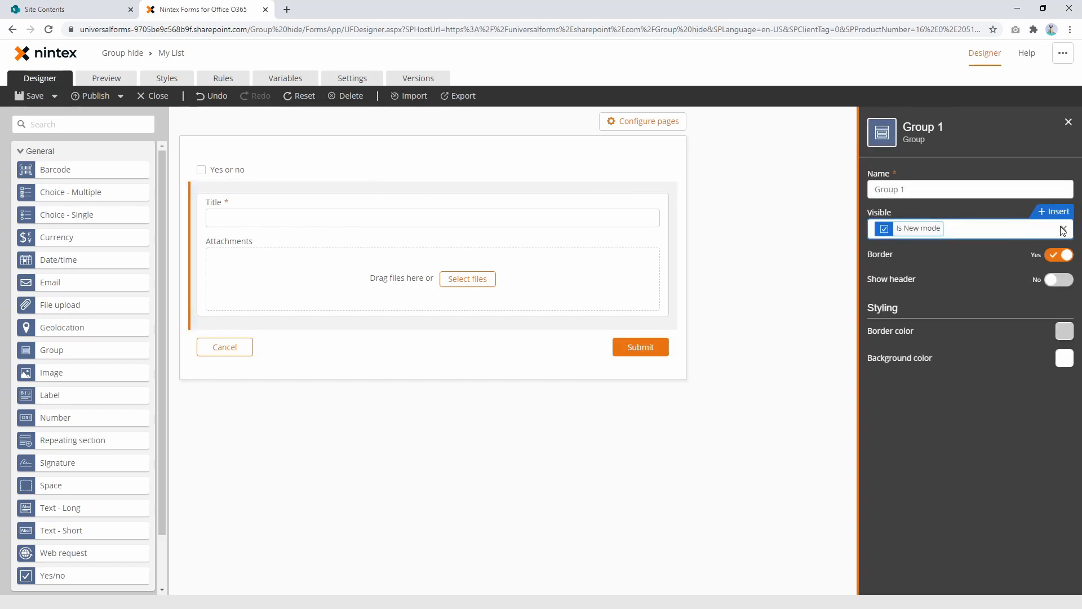
{"action": "left_click", "coordinate": [1062, 228]}
{"action": "left_click", "coordinate": [1052, 211]}
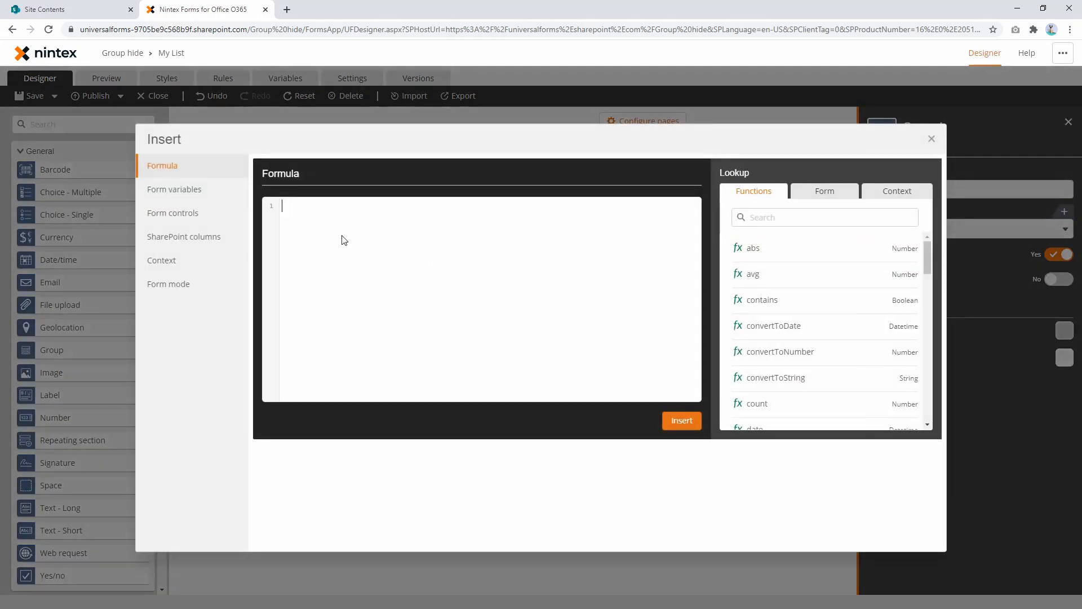
{"action": "type", "text": "if"}
{"action": "key", "text": "Return"}
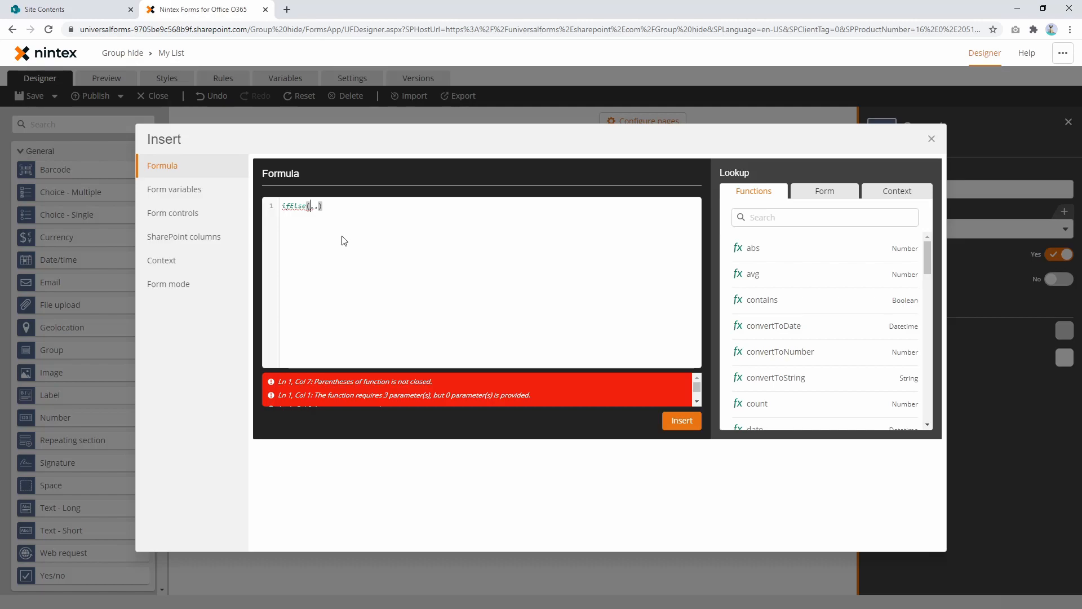
{"action": "type", "text": "1==1,"}
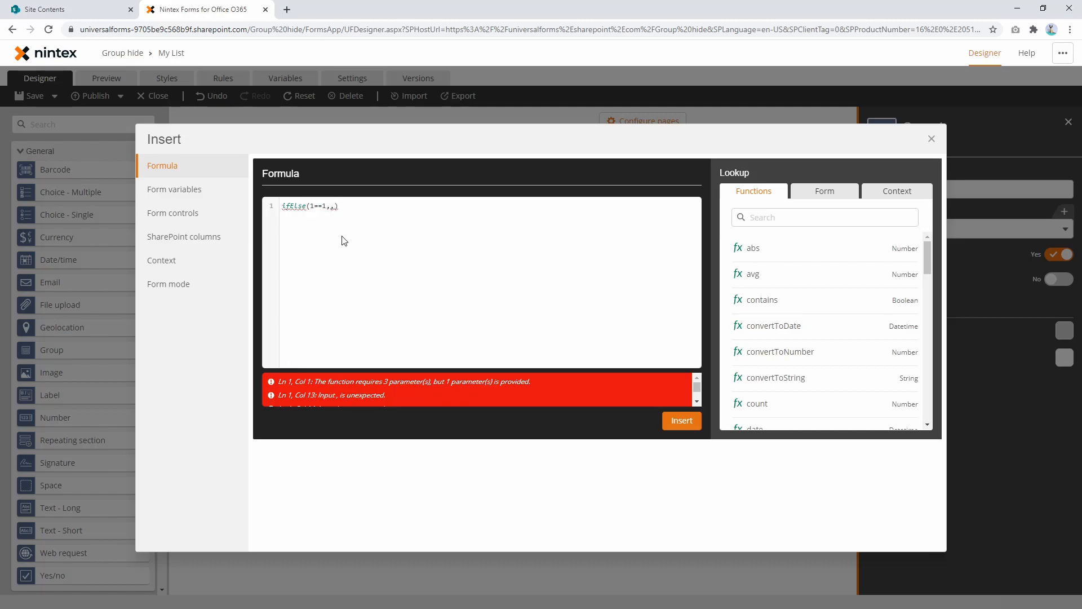
{"action": "type", "text": "true,"}
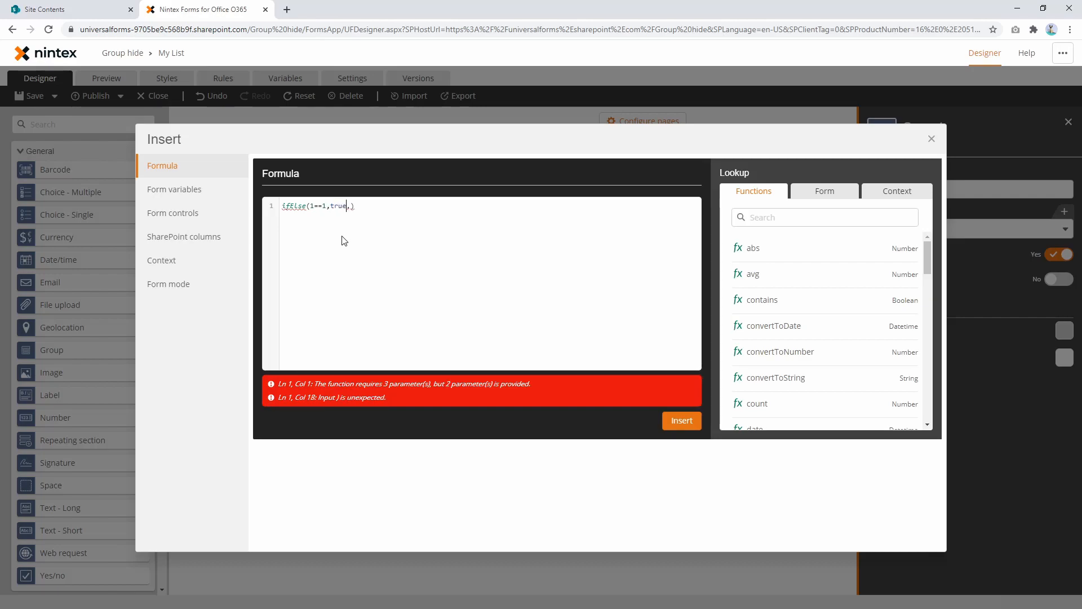
{"action": "type", "text": "false"}
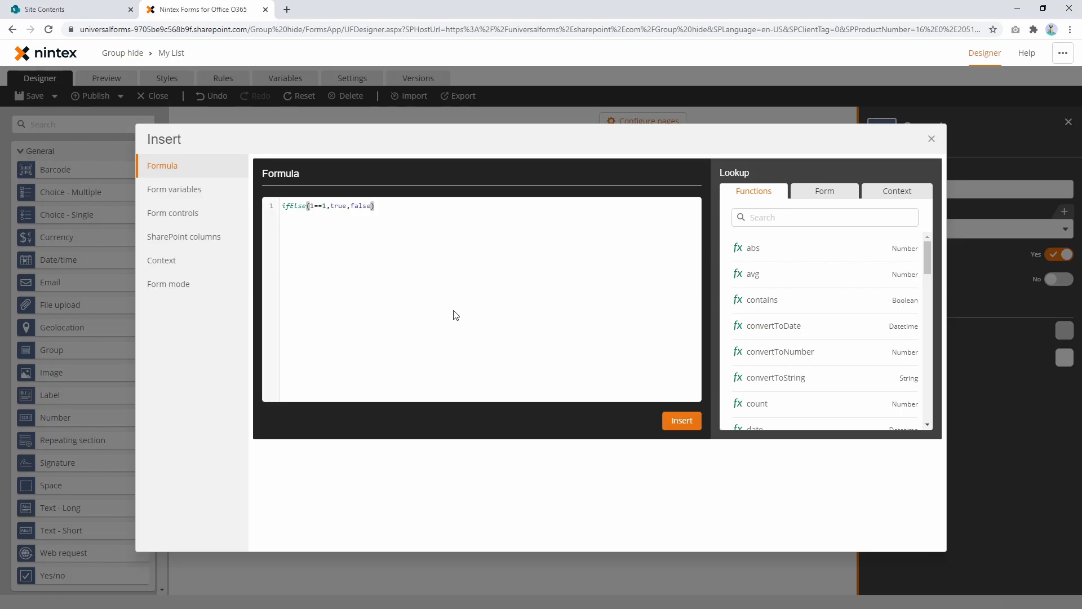
{"action": "left_click", "coordinate": [681, 421]}
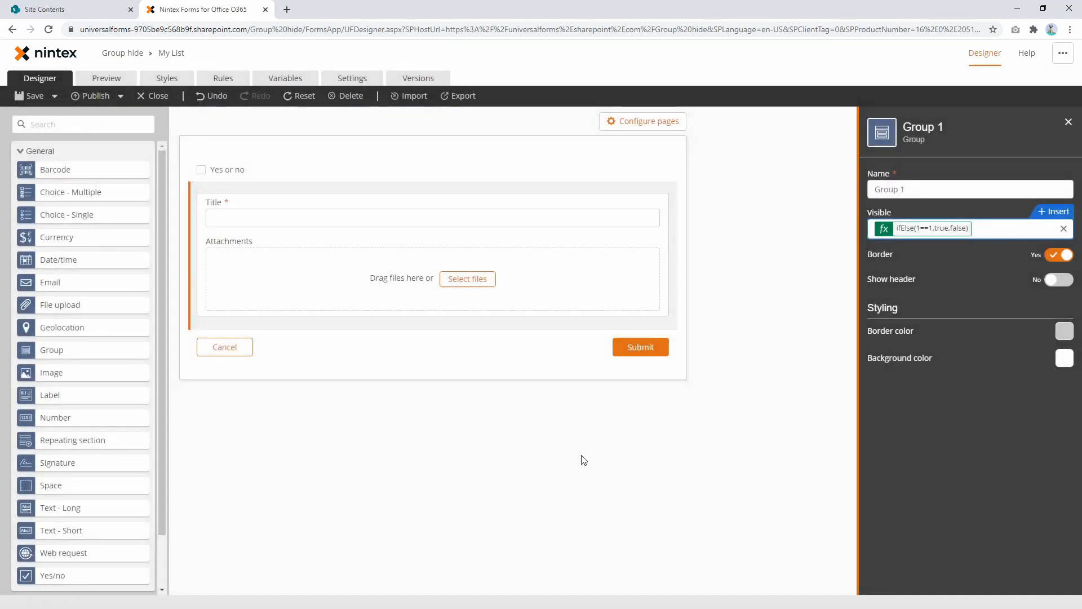
Step: Preview the form and tick and untick the Yes or no checkbox to test the ifElse visibility formula
{"action": "left_click", "coordinate": [105, 77]}
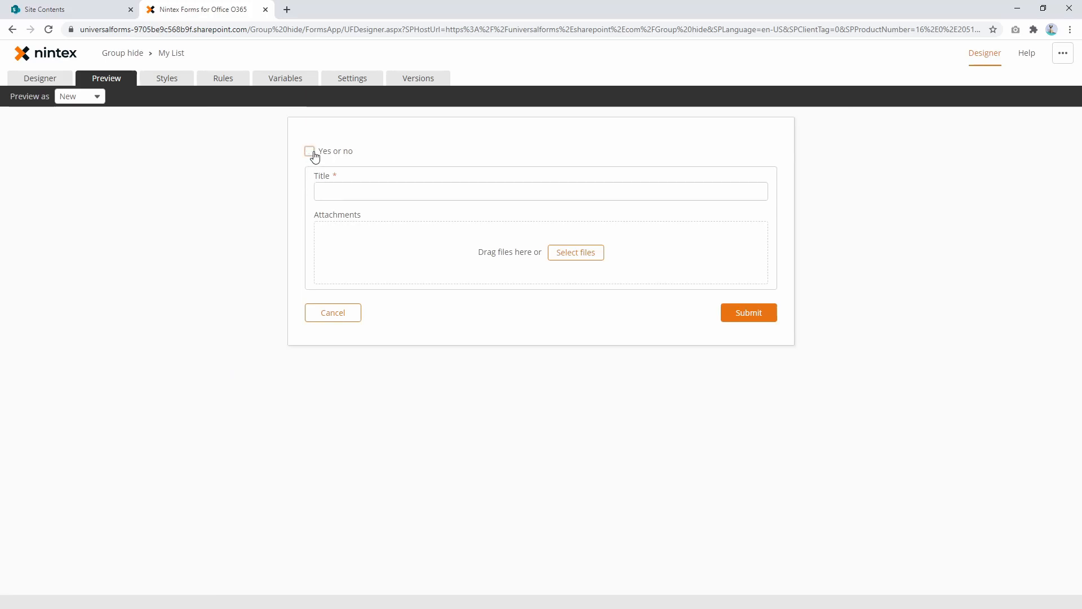
{"action": "left_click", "coordinate": [310, 152]}
{"action": "left_click", "coordinate": [308, 153]}
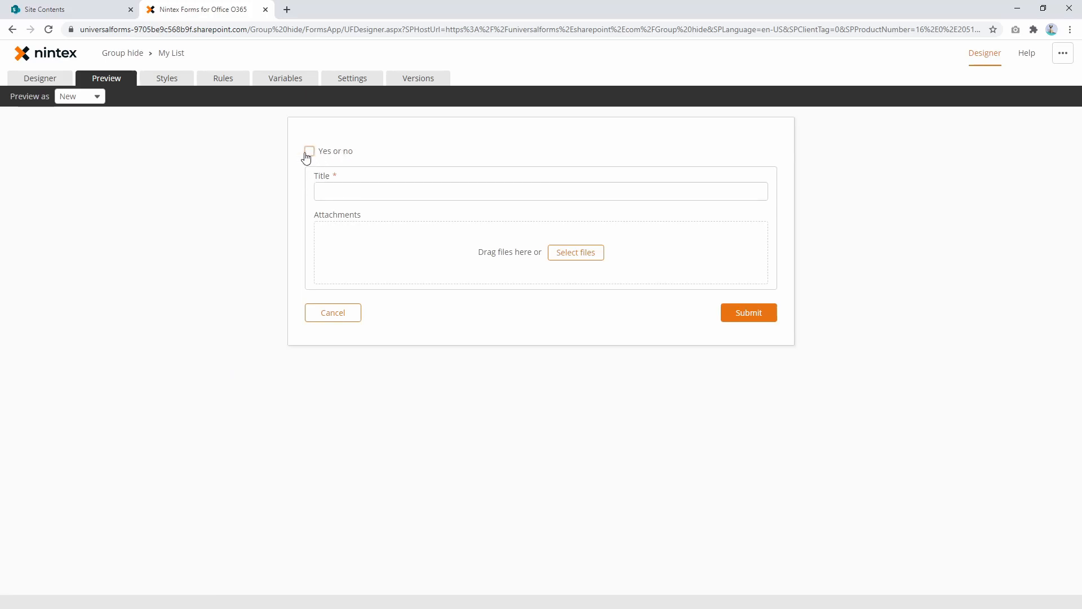
Step: Change Group 1's Visible formula to ifElse(1!=1,true,false)
{"action": "left_click", "coordinate": [42, 76]}
{"action": "left_click", "coordinate": [348, 189]}
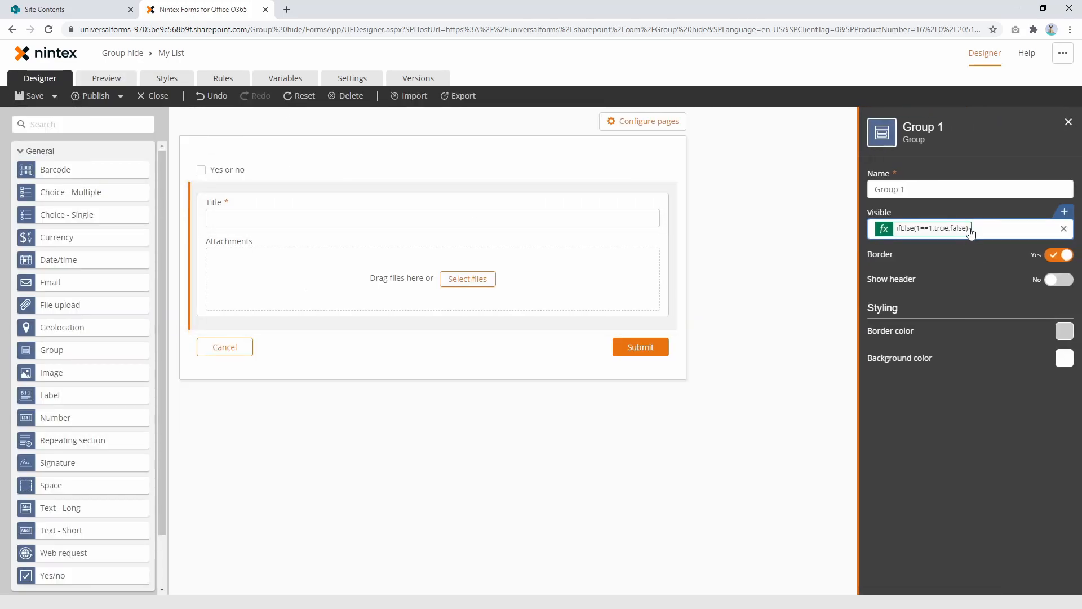
{"action": "left_click", "coordinate": [965, 229]}
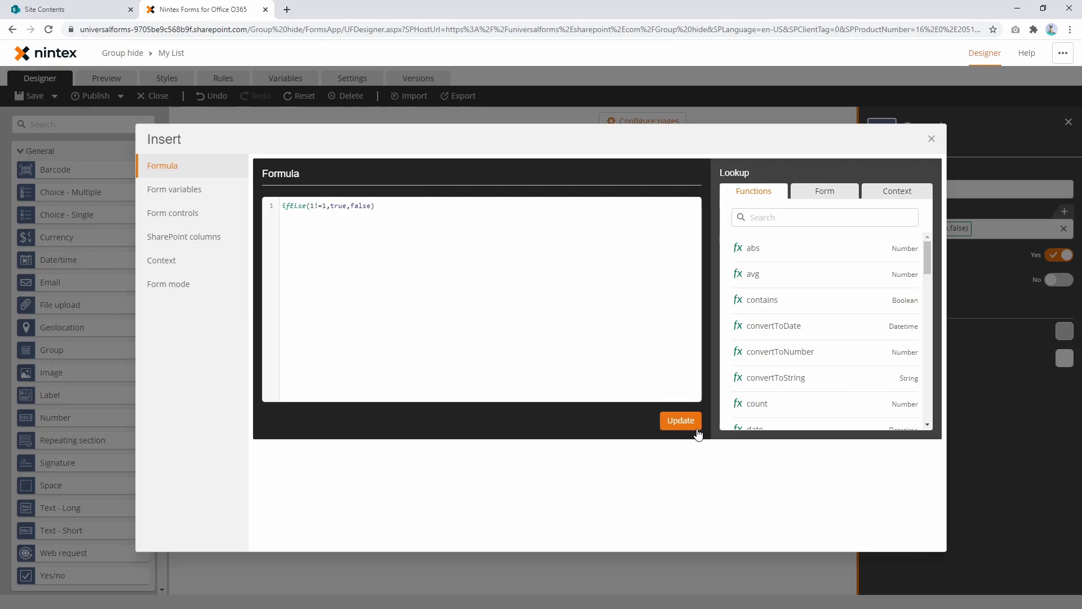
{"action": "left_click", "coordinate": [680, 420]}
Step: Preview the form and toggle the Yes or no checkbox to test Group 1's visibility with the 1!=1 condition
{"action": "left_click", "coordinate": [106, 78]}
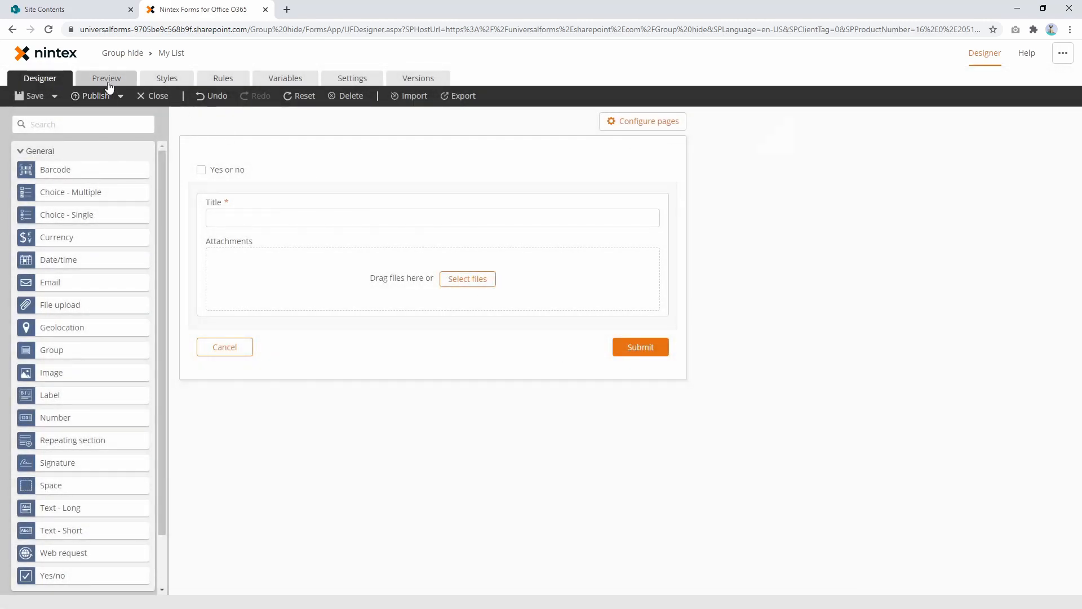
{"action": "left_click", "coordinate": [343, 153]}
{"action": "left_click", "coordinate": [345, 158]}
{"action": "left_click", "coordinate": [340, 158]}
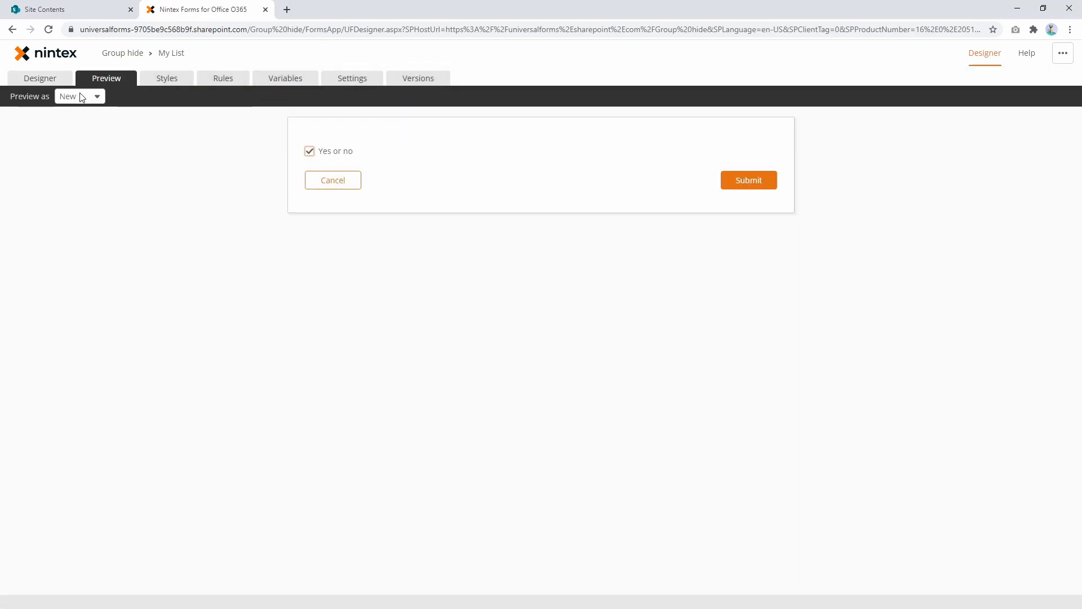
Step: Clear Group 1's Visible formula and write a new one reading ifElse([SharePoint Columns].[Title],true,false)
{"action": "left_click", "coordinate": [40, 77]}
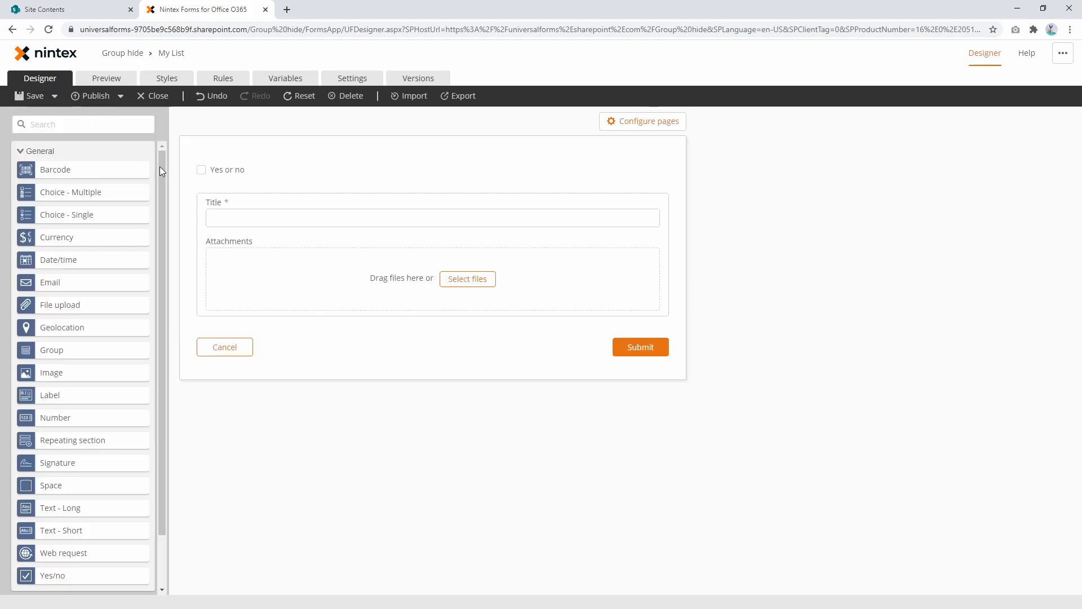
{"action": "left_click", "coordinate": [297, 188]}
{"action": "left_click", "coordinate": [1067, 230]}
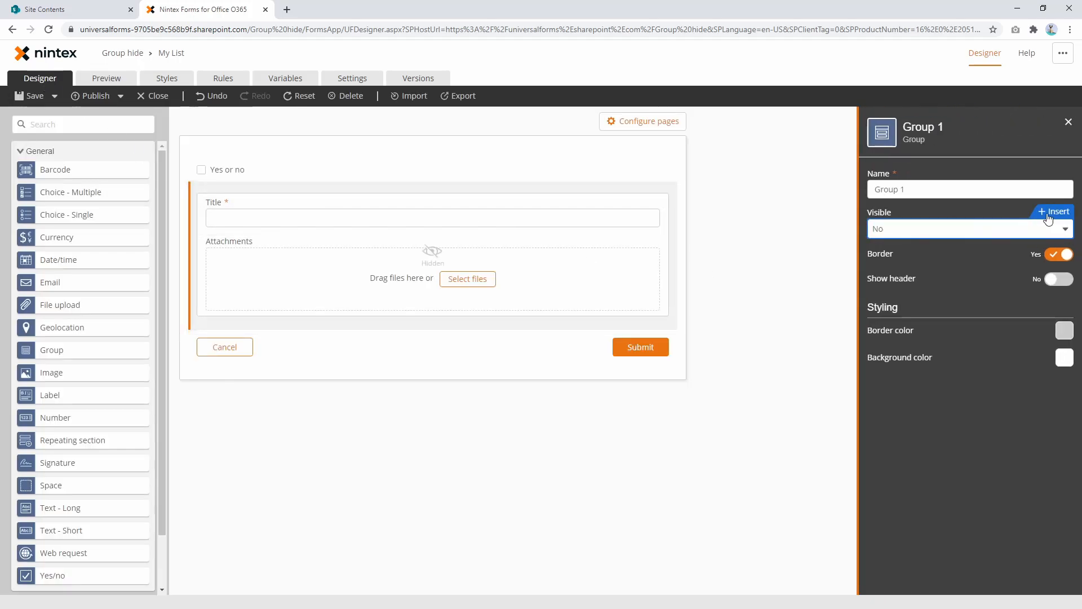
{"action": "left_click", "coordinate": [1048, 218]}
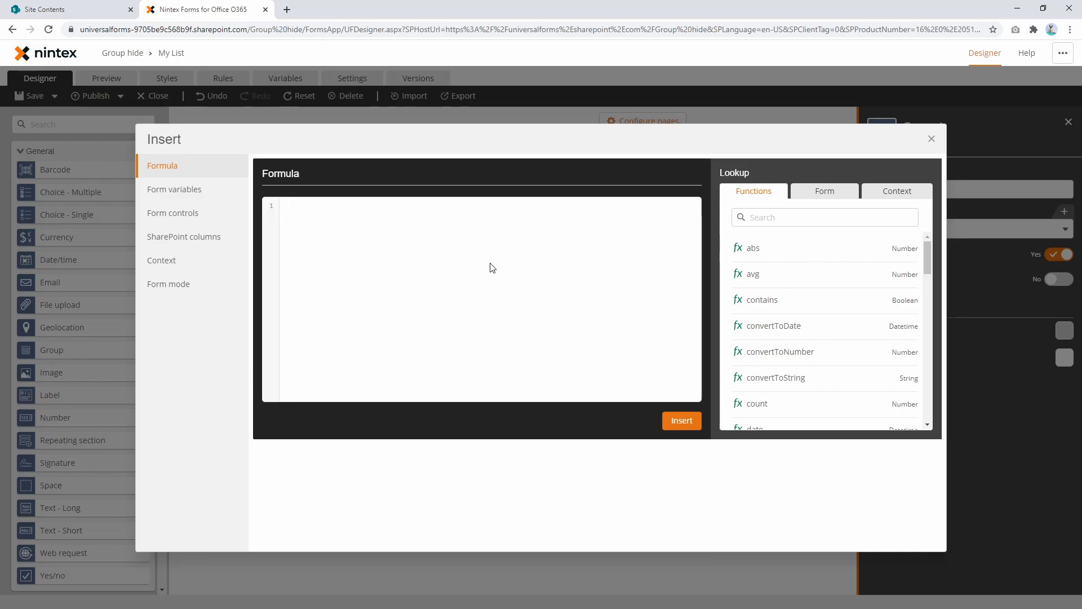
{"action": "type", "text": "ifElse(,,)"}
{"action": "key", "text": "Return"}
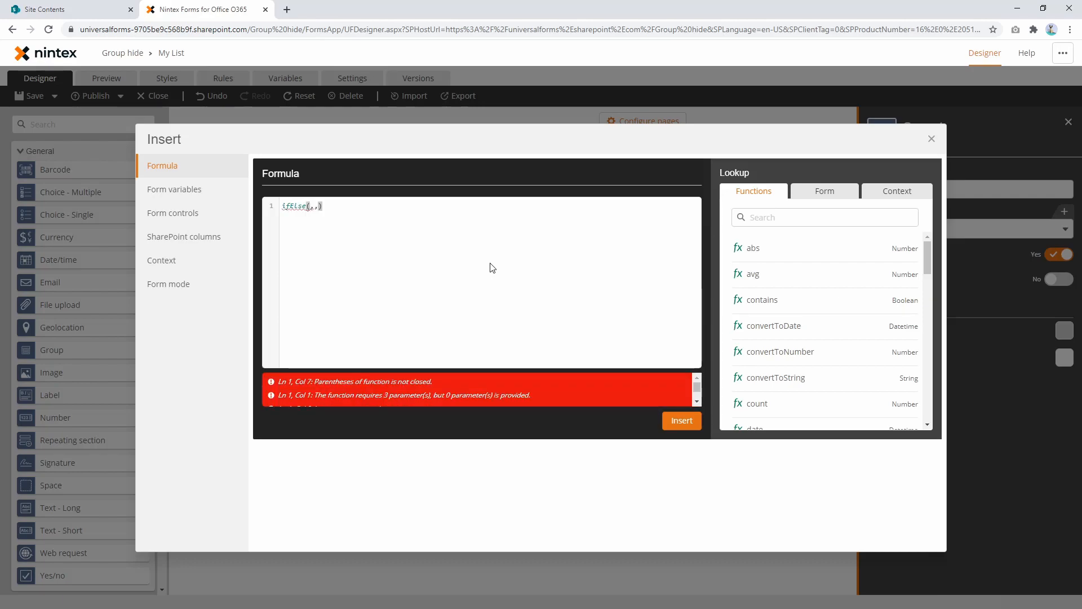
{"action": "type", "text": "tit"}
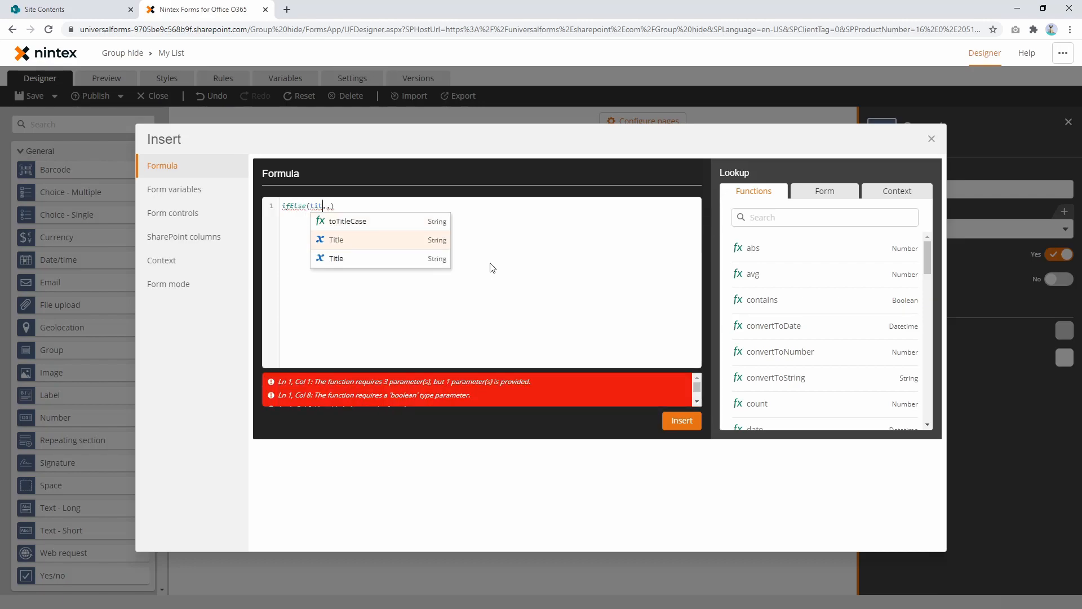
{"action": "key", "text": "Return"}
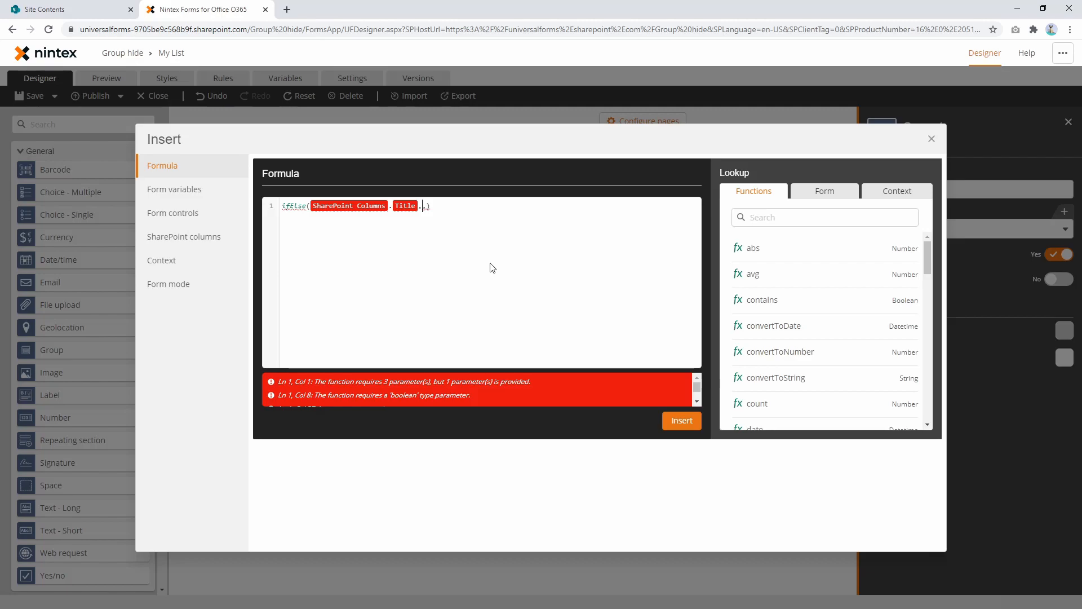
{"action": "type", "text": "tru,"}
{"action": "type", "text": ",false"}
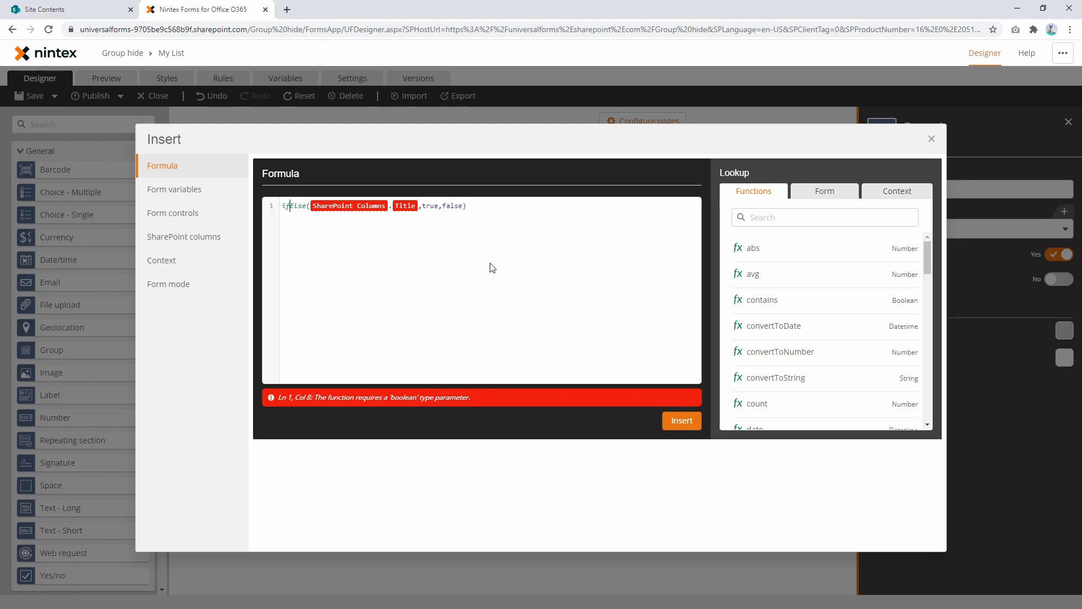
Step: Add a contains function on its own line inside the ifElse condition, ahead of the SharePoint Title reference
{"action": "key", "text": "Return"}
{"action": "key", "text": "Return"}
{"action": "key", "text": "Up"}
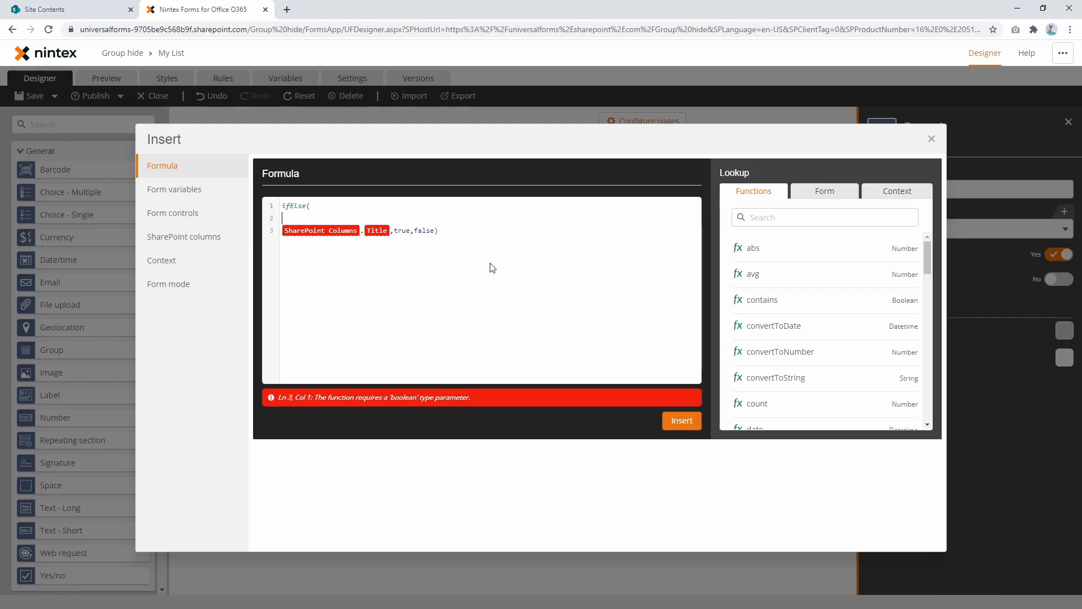
{"action": "type", "text": "conta"}
{"action": "key", "text": "Return"}
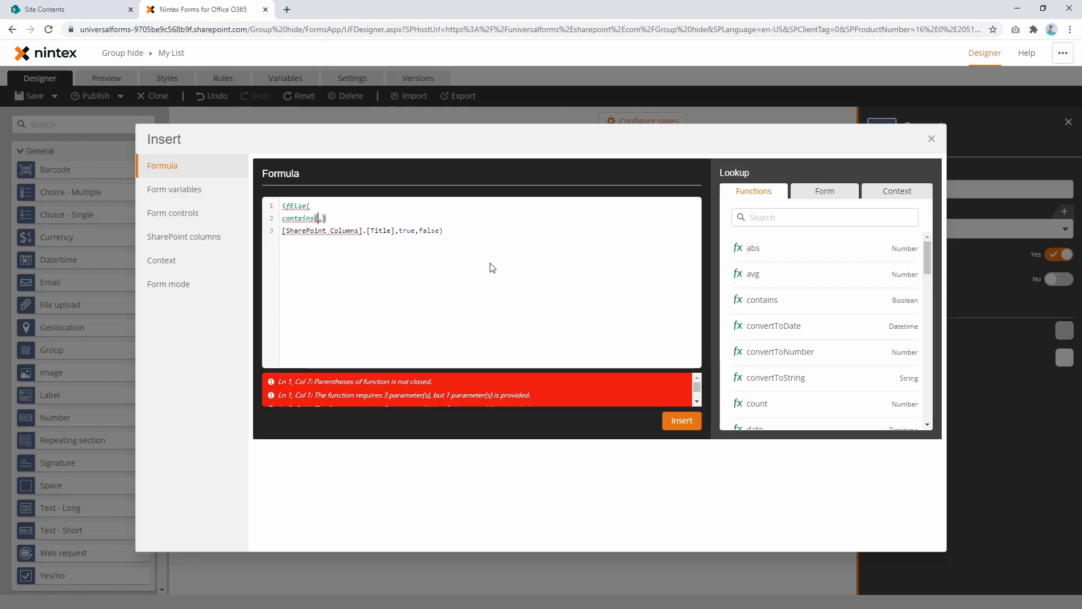
Step: Try the SharePoint Title column as the first argument of contains, and remove it again
{"action": "key", "text": "shift+End"}
{"action": "type", "text": "tit"}
{"action": "key", "text": "Down"}
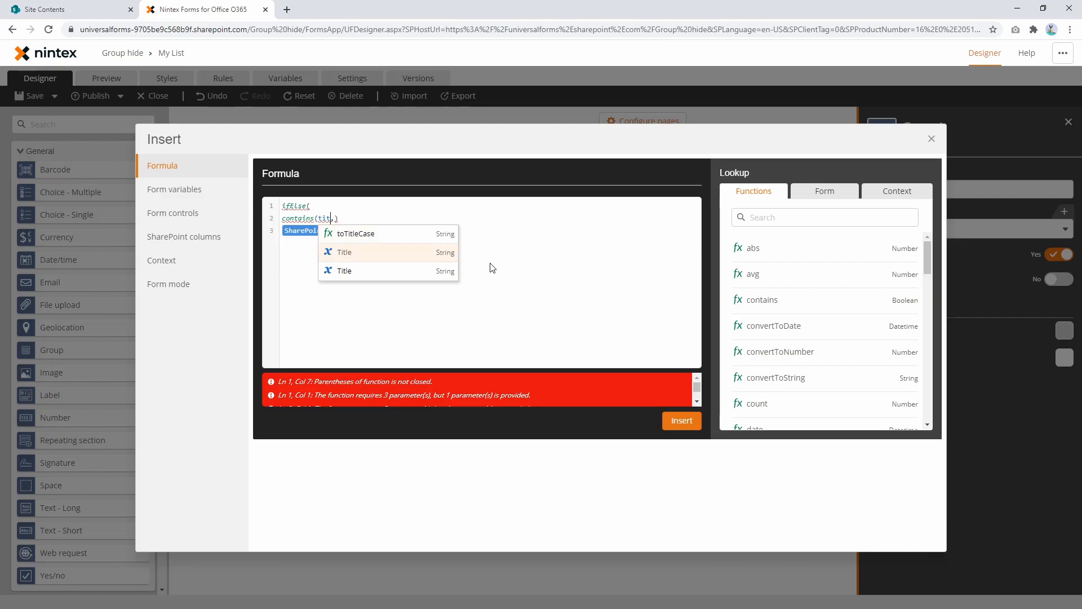
{"action": "key", "text": "Return"}
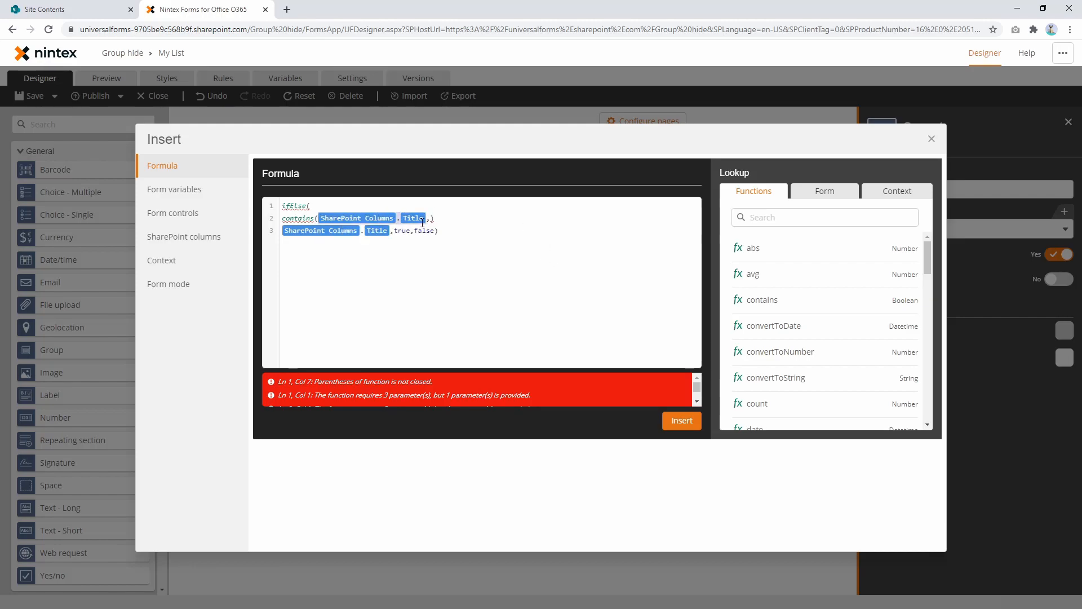
{"action": "key", "text": "BackSpace"}
{"action": "key", "text": "Down"}
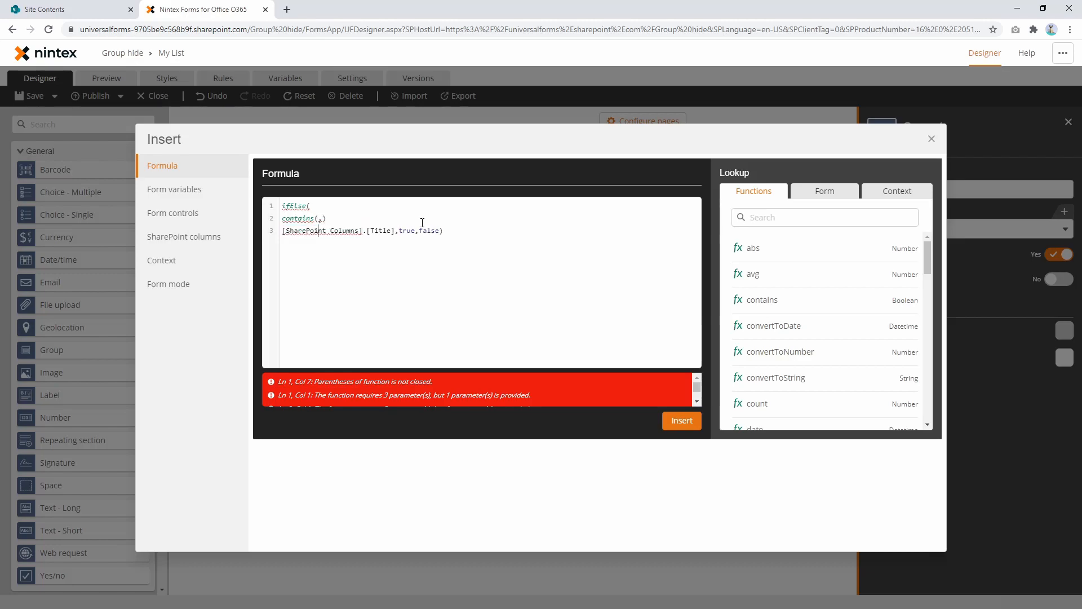
Step: Delete the SharePoint Title reference and the empty contains arguments, keeping the true and false results on a separate line
{"action": "left_click", "coordinate": [394, 230]}
{"action": "key", "text": "Return"}
{"action": "key", "text": "Return"}
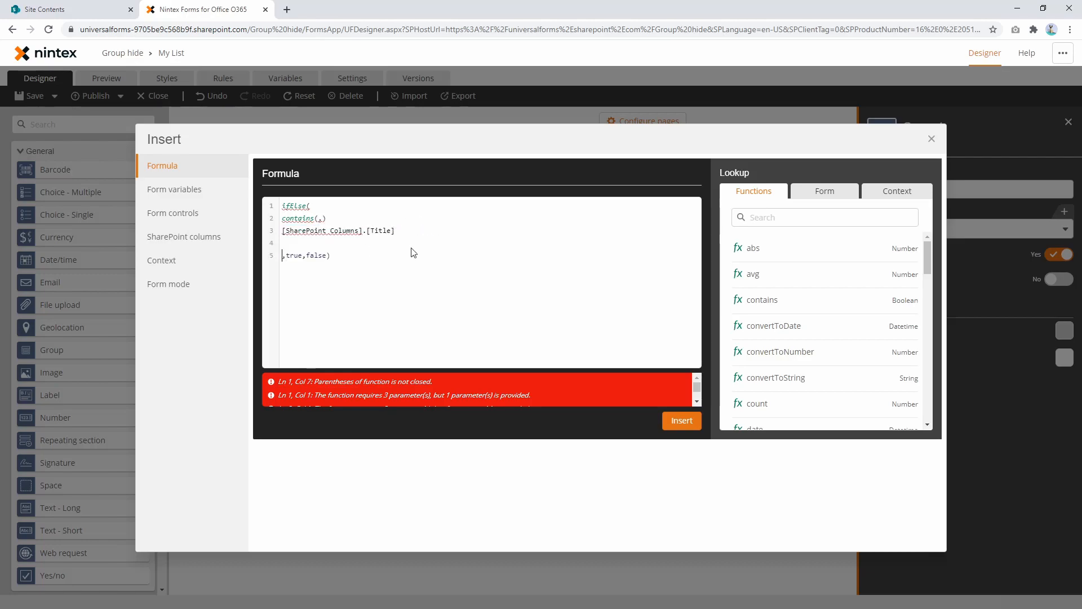
{"action": "left_click", "coordinate": [831, 192]}
{"action": "left_click_drag", "start_coordinate": [395, 231], "coordinate": [274, 239]}
{"action": "key", "text": "BackSpace"}
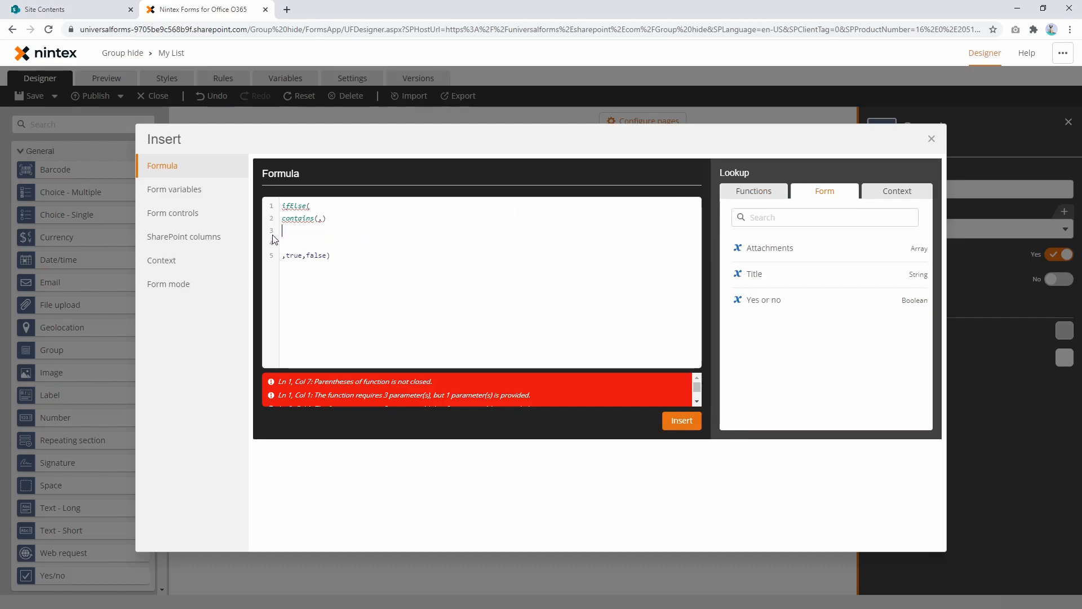
{"action": "key", "text": "BackSpace"}
{"action": "key", "text": "BackSpace"}
{"action": "key", "text": "BackSpace"}
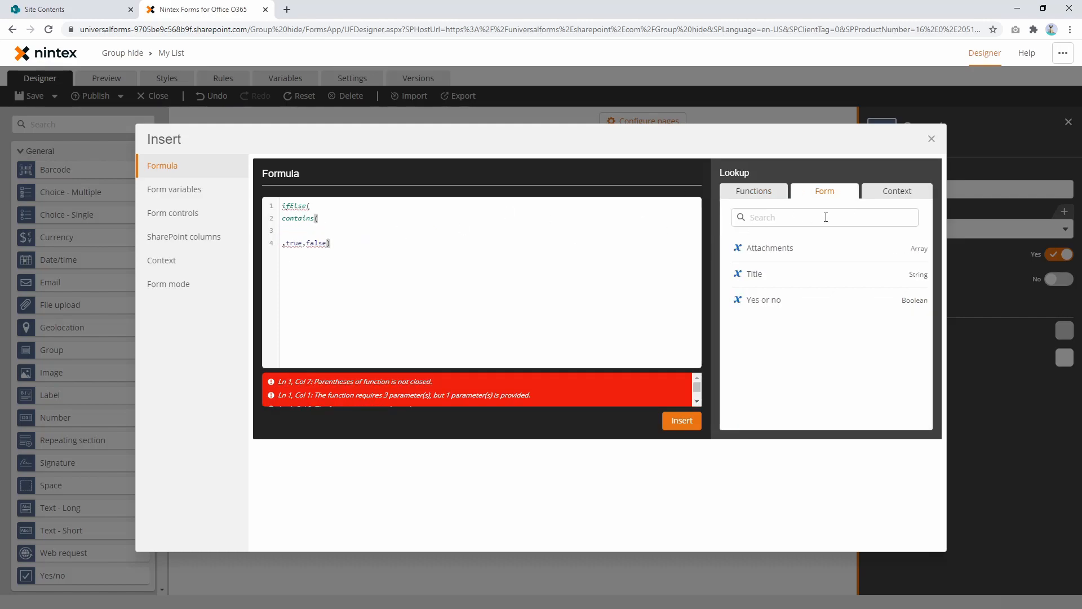
Step: Search the function lookup for "contain" and open the description of the contains function to check its format
{"action": "left_click", "coordinate": [767, 194]}
{"action": "left_click", "coordinate": [784, 218]}
{"action": "type", "text": "c"}
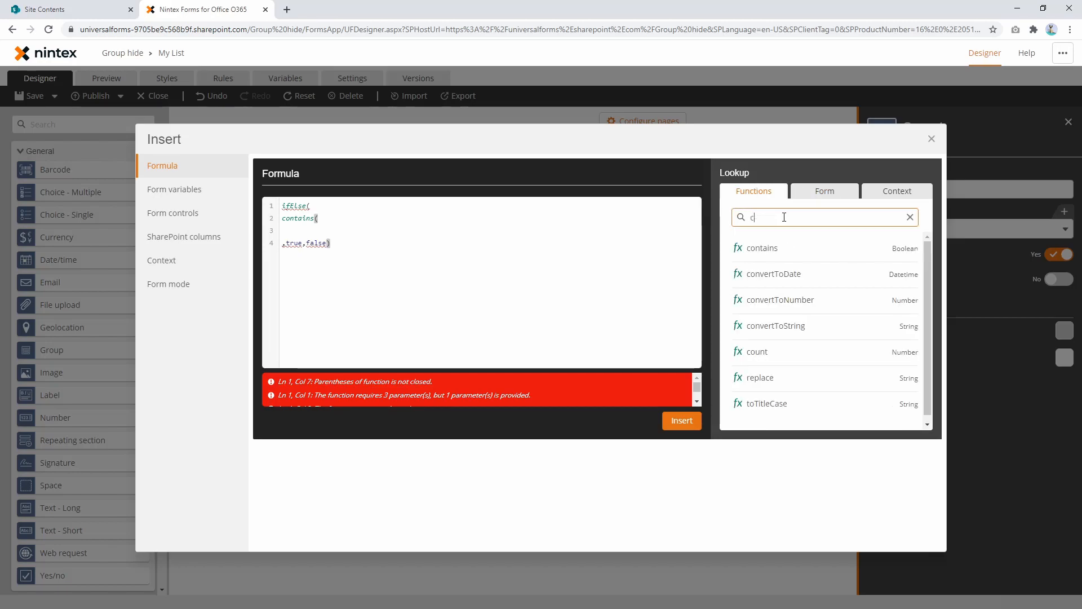
{"action": "type", "text": "ontain"}
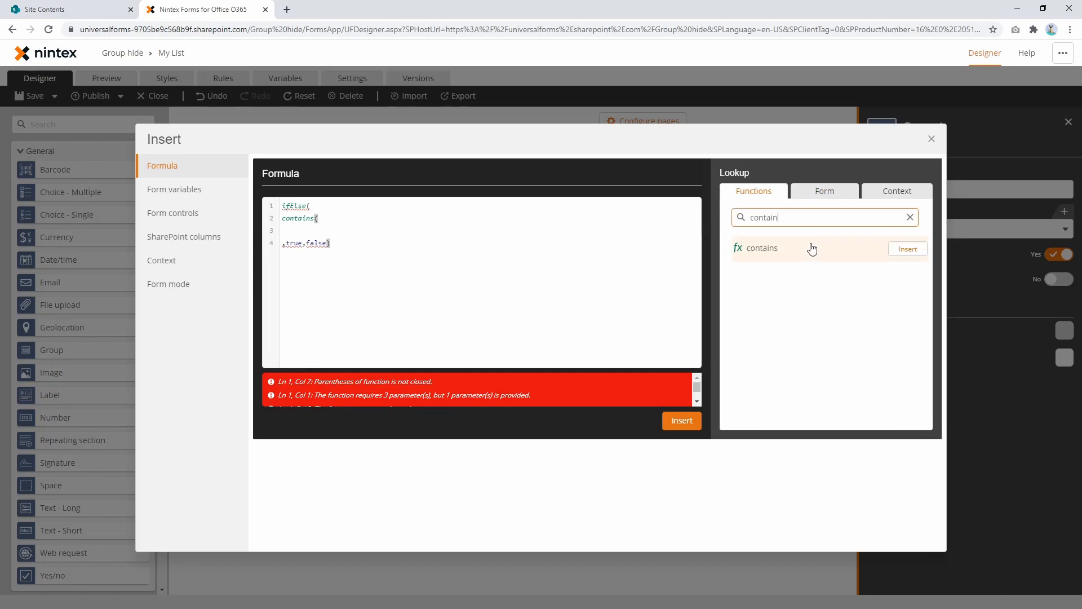
{"action": "left_click", "coordinate": [810, 244]}
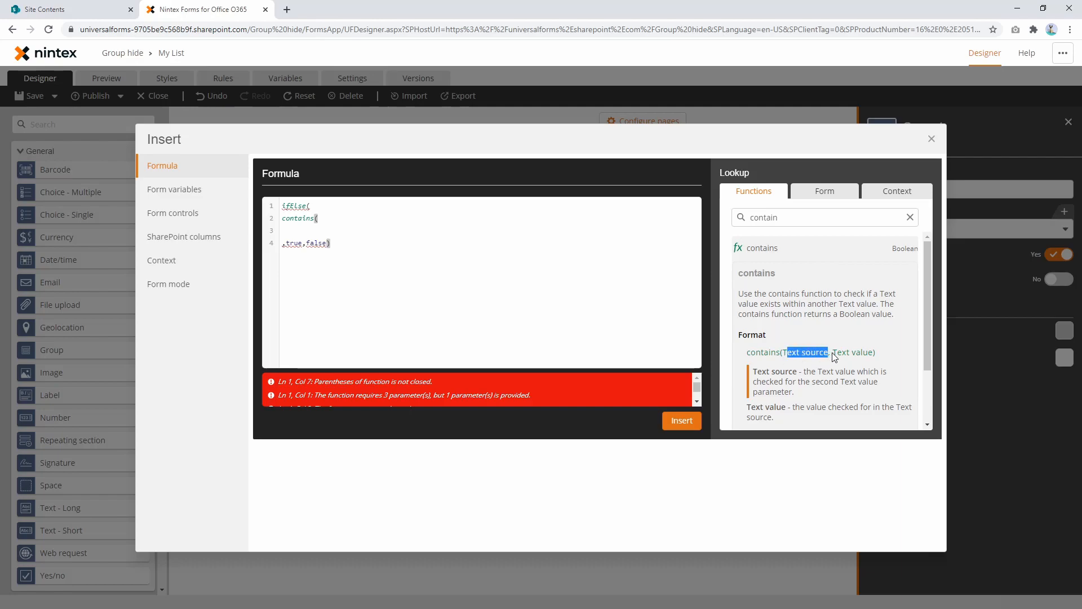
Step: Complete the contains function with the form's Title control as source and a person's first name in quotes as the text value
{"action": "left_click", "coordinate": [339, 221]}
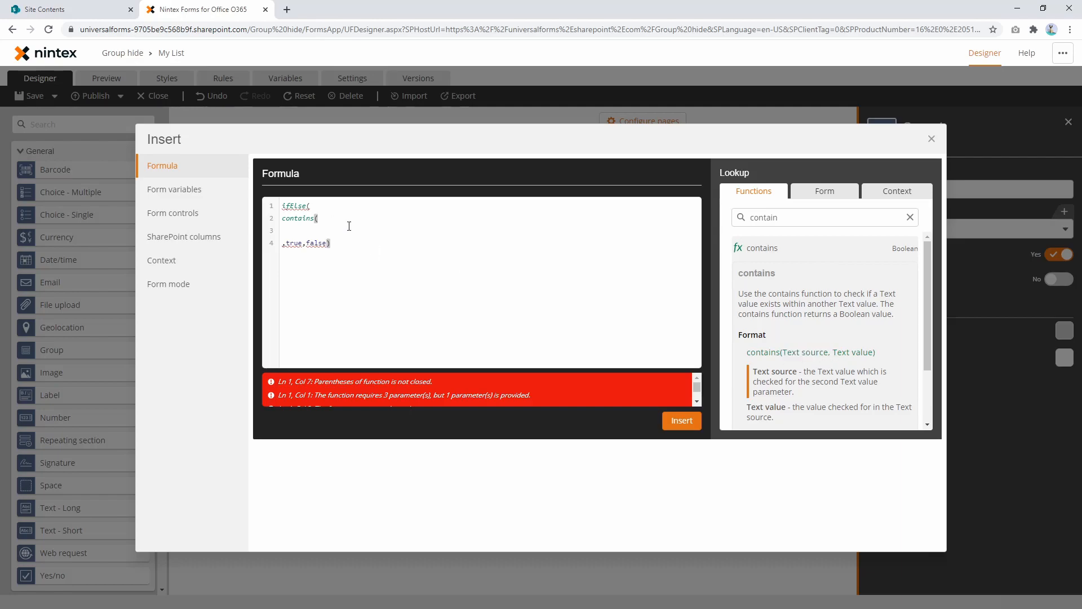
{"action": "left_click", "coordinate": [825, 195]}
{"action": "mouse_move", "coordinate": [781, 276]}
{"action": "left_click", "coordinate": [896, 276]}
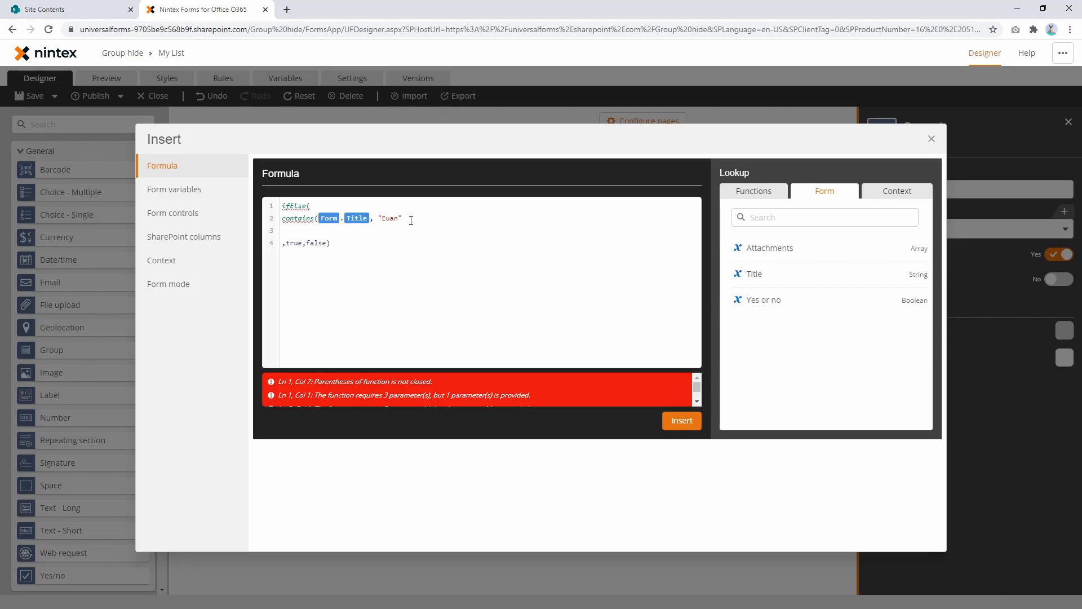
{"action": "type", "text": ", \"Euan\")"}
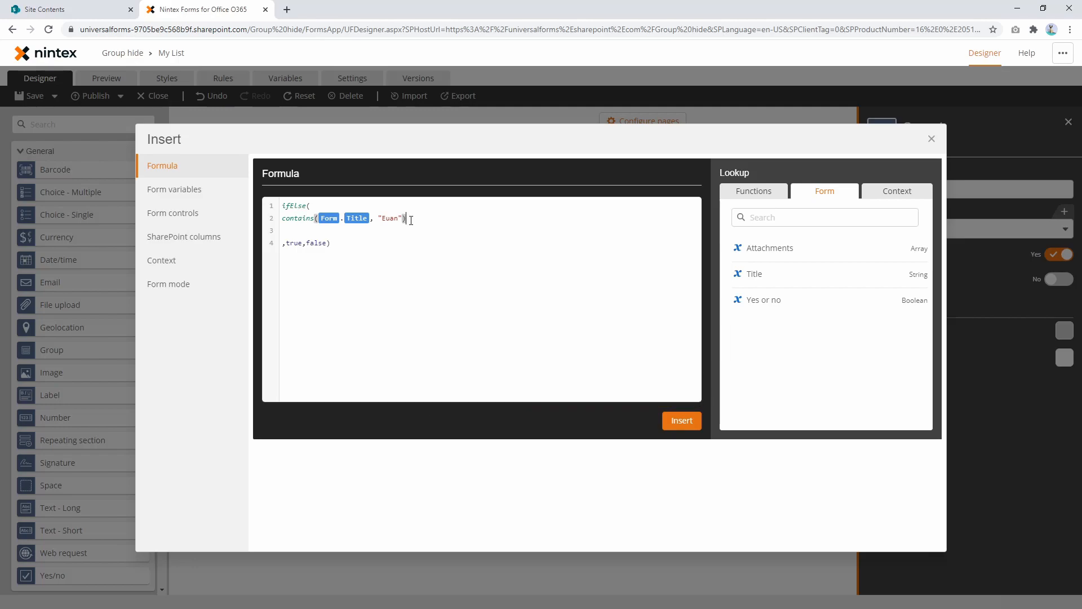
Step: Remove the line breaks so the whole ifElse(contains(...),true,false) formula sits on one line
{"action": "key", "text": "Delete"}
{"action": "key", "text": "Up"}
{"action": "key", "text": "Delete"}
{"action": "key", "text": "Up"}
{"action": "key", "text": "End"}
{"action": "key", "text": "Delete"}
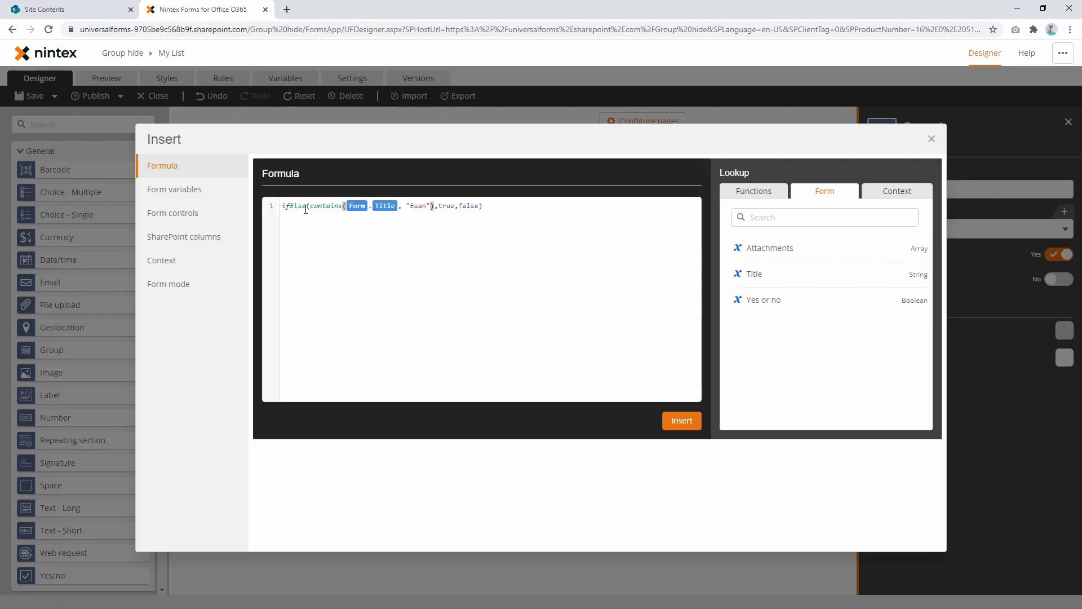
Step: Review the contains condition and its true and false results, and insert the formula as Group 1's Visible value
{"action": "left_click_drag", "start_coordinate": [309, 208], "coordinate": [395, 208]}
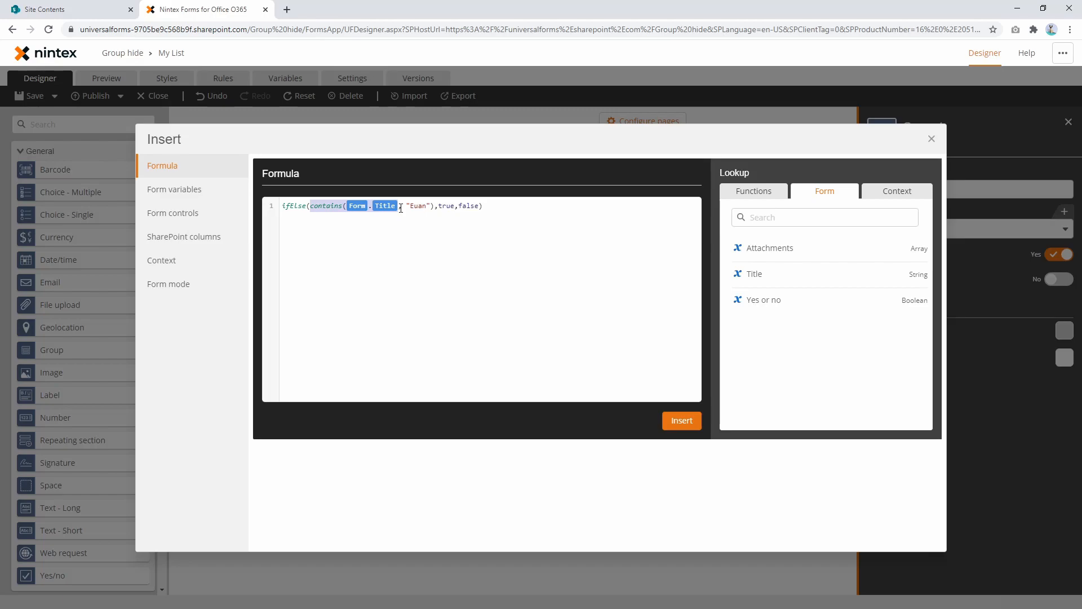
{"action": "left_click_drag", "start_coordinate": [411, 209], "coordinate": [433, 208]}
{"action": "double_click", "coordinate": [442, 206]}
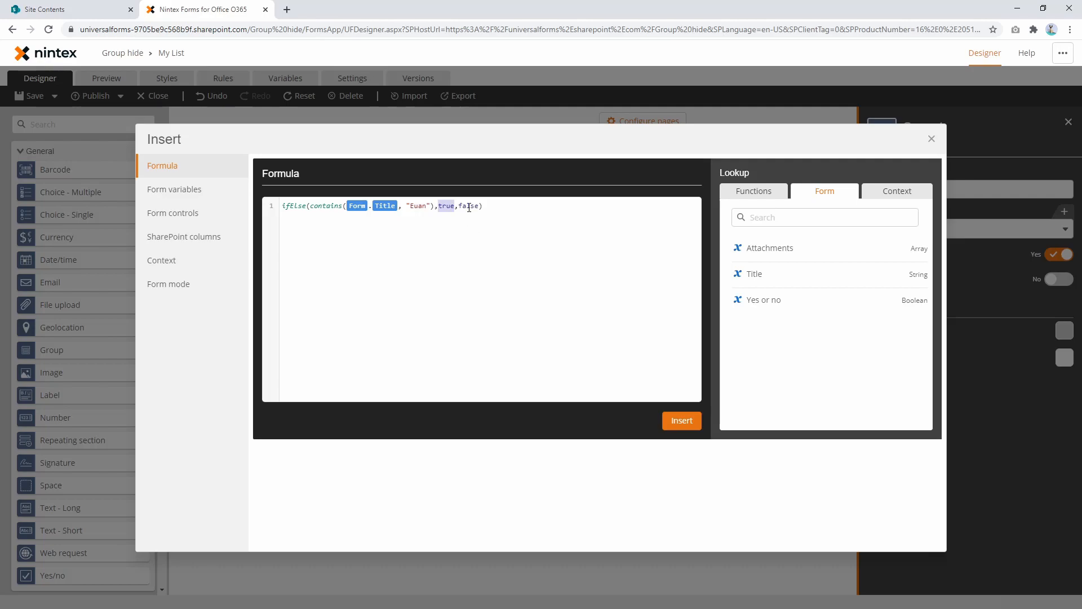
{"action": "double_click", "coordinate": [468, 207]}
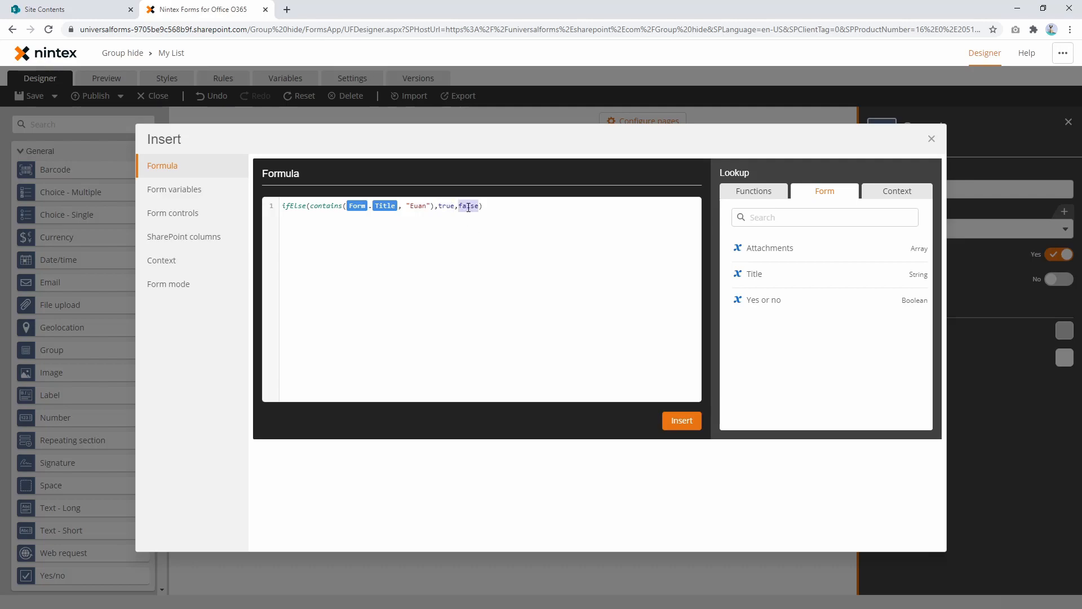
{"action": "left_click", "coordinate": [681, 421]}
Step: Preview the form, and rearrange the design with Title above Group 1 and the Yes or no checkbox inside it beside Attachments
{"action": "left_click", "coordinate": [120, 84]}
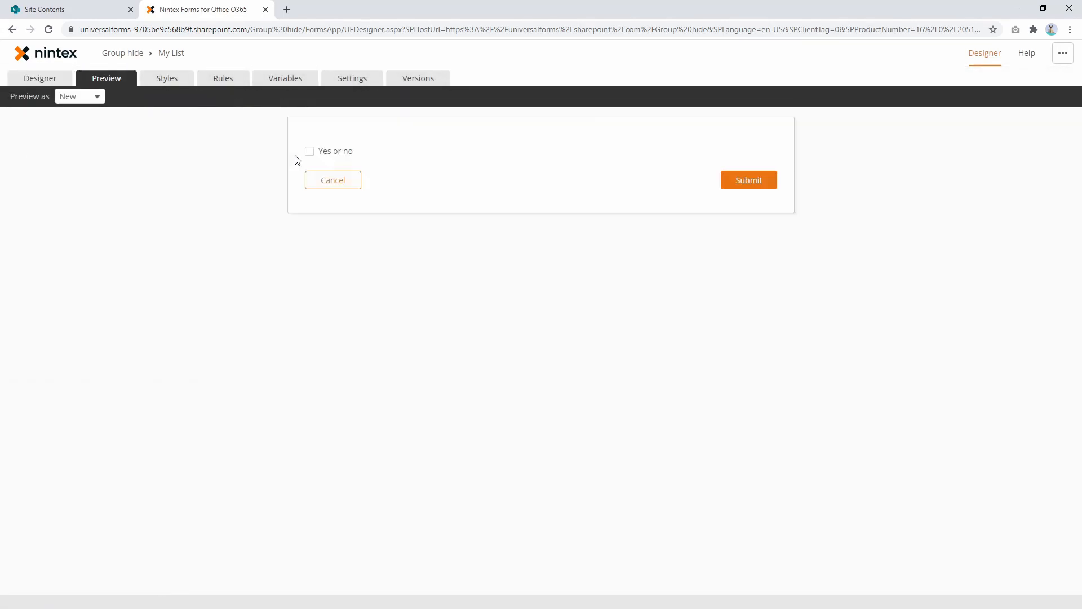
{"action": "left_click", "coordinate": [58, 77]}
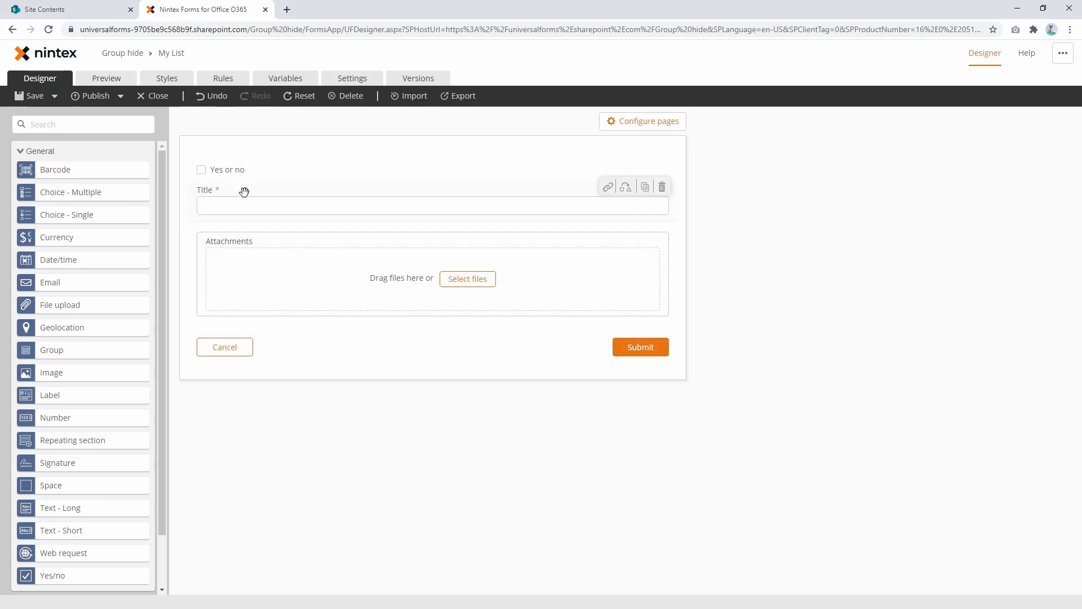
{"action": "left_click_drag", "start_coordinate": [239, 169], "coordinate": [255, 251]}
Step: Preview the form and test Group 1's visibility by entering the formula's first name in the Title field and shortening it
{"action": "left_click", "coordinate": [106, 77]}
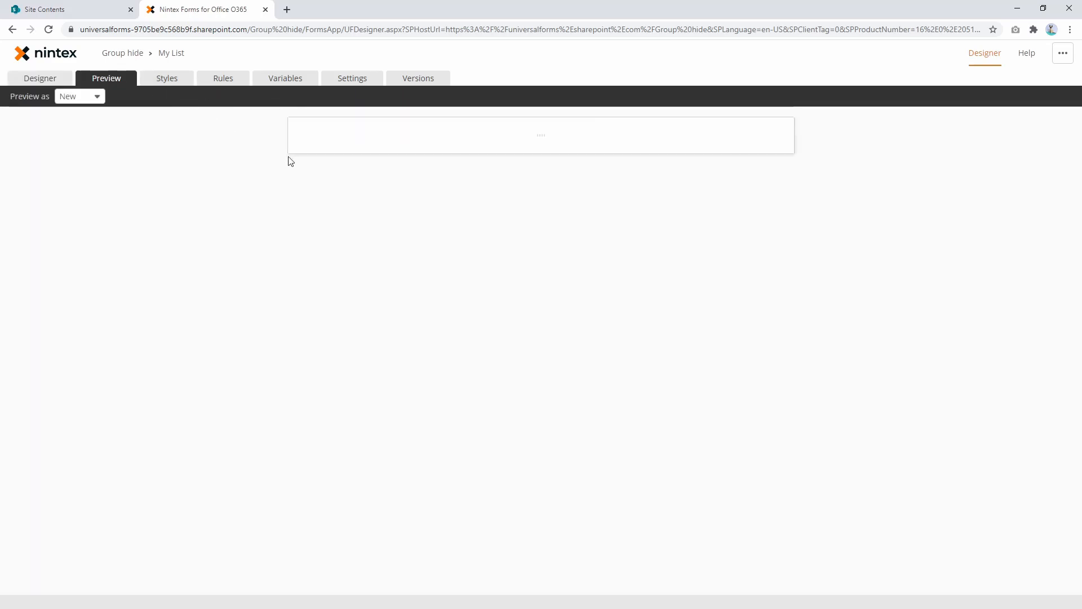
{"action": "left_click", "coordinate": [362, 157]}
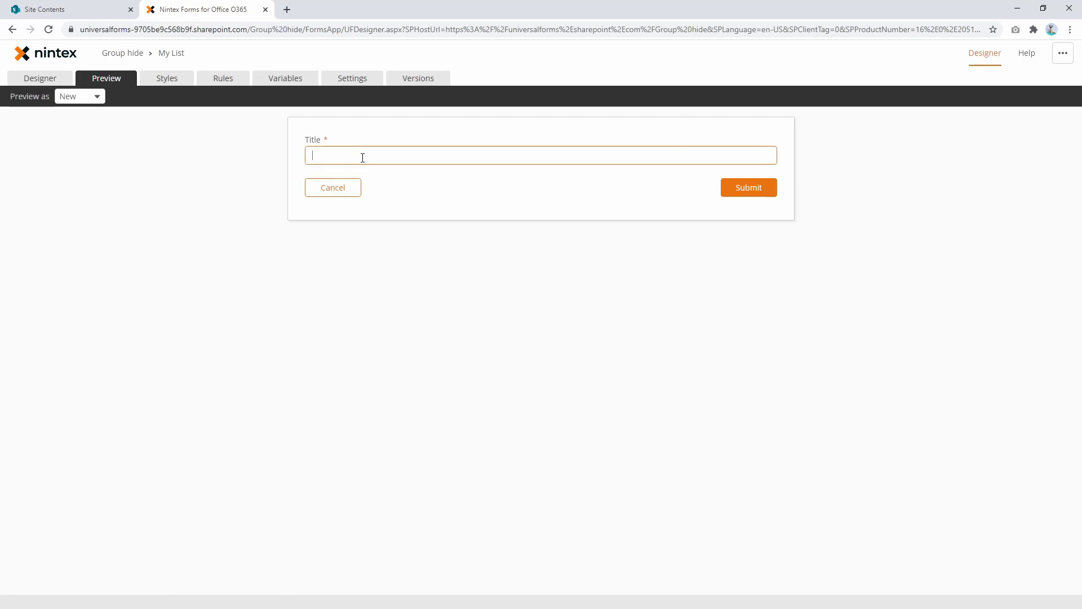
{"action": "type", "text": "Euan"}
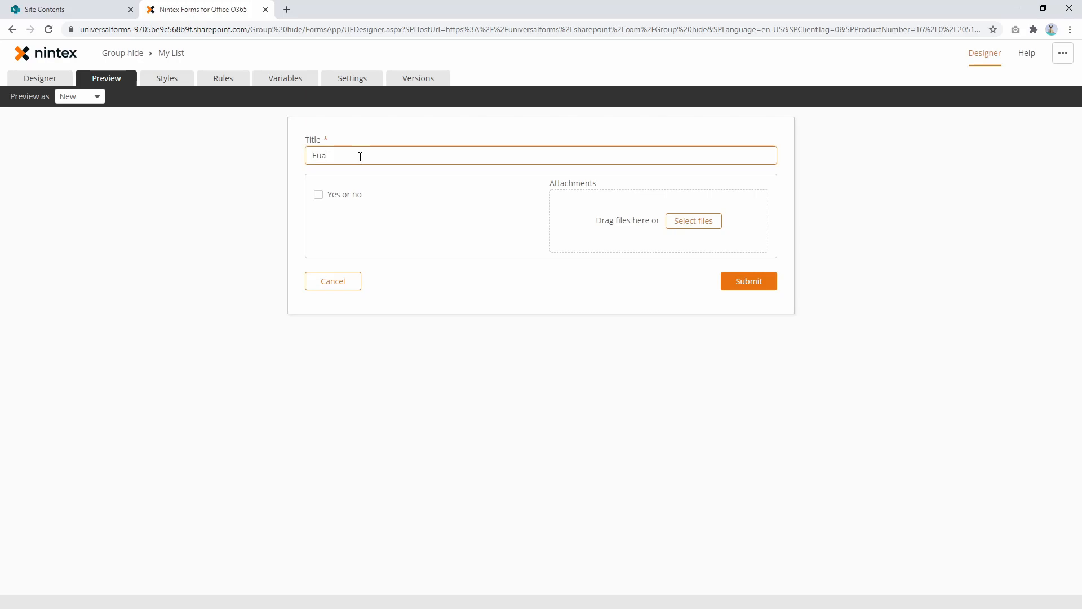
{"action": "left_click", "coordinate": [434, 291]}
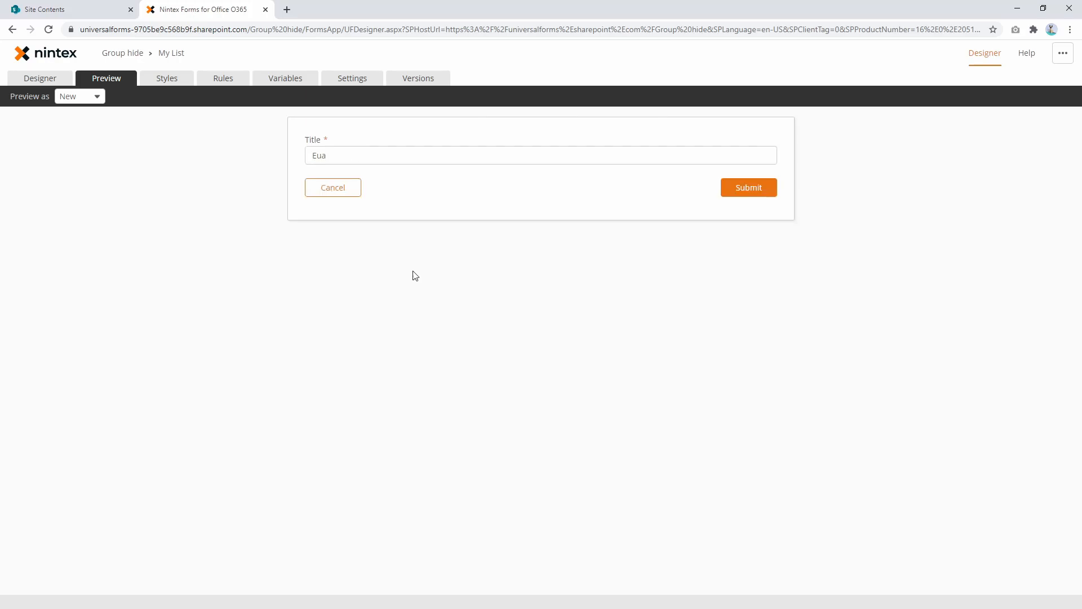
Step: Return to the form design and open Group 1's Visible formula
{"action": "left_click", "coordinate": [42, 78]}
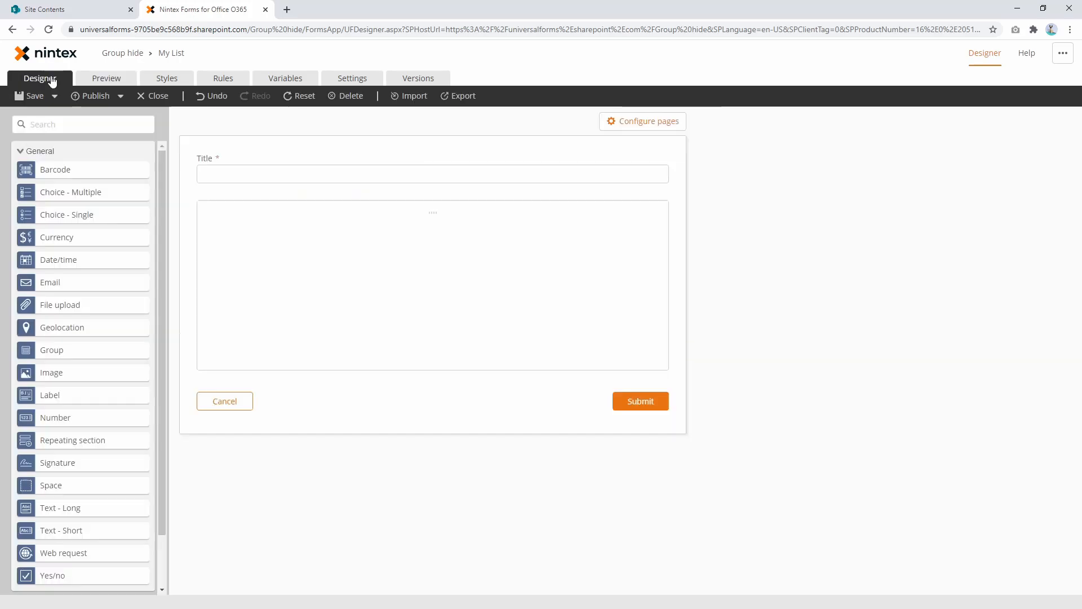
{"action": "left_click", "coordinate": [432, 193]}
{"action": "left_click", "coordinate": [946, 231]}
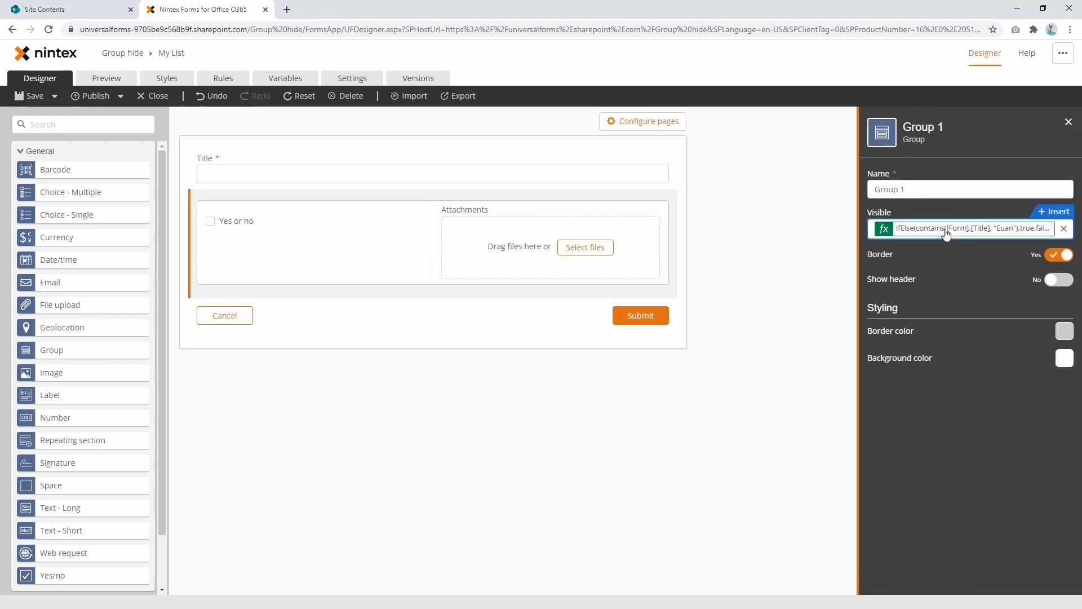